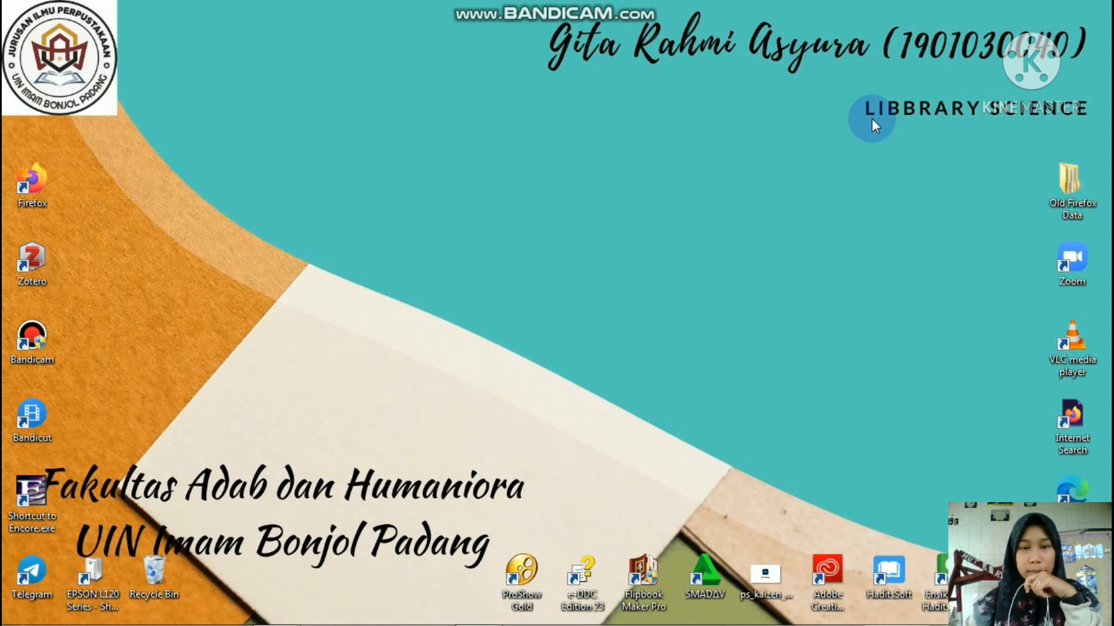
# - Refresh the desktop three times, then open Windows Explorer on Libraries
pyautogui.rightClick(462, 118)
pyautogui.click(503, 167)
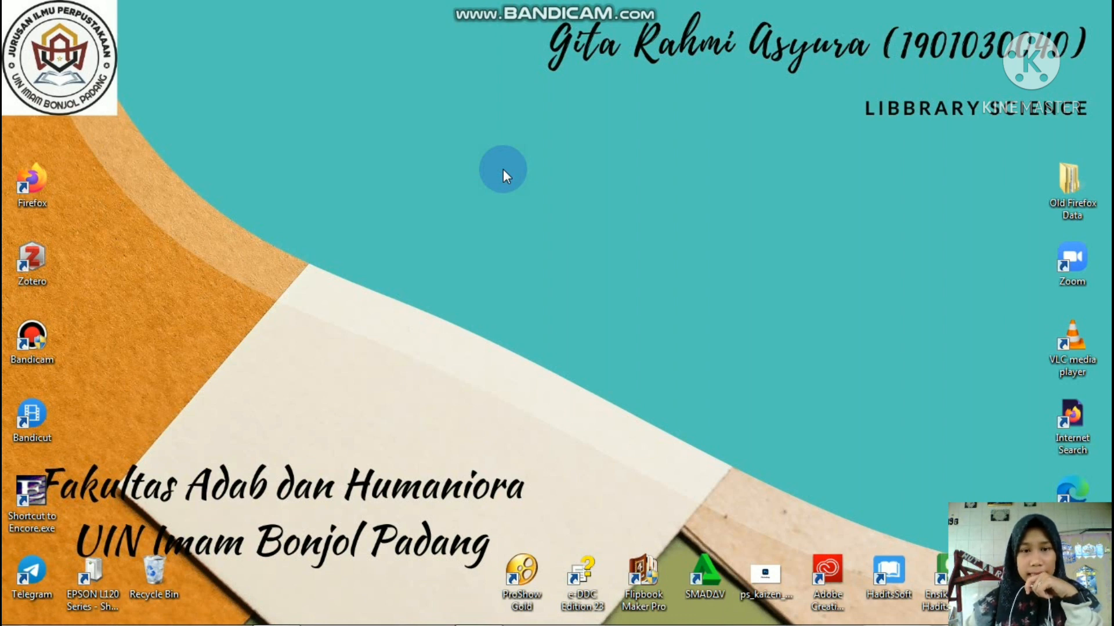
pyautogui.rightClick(455, 132)
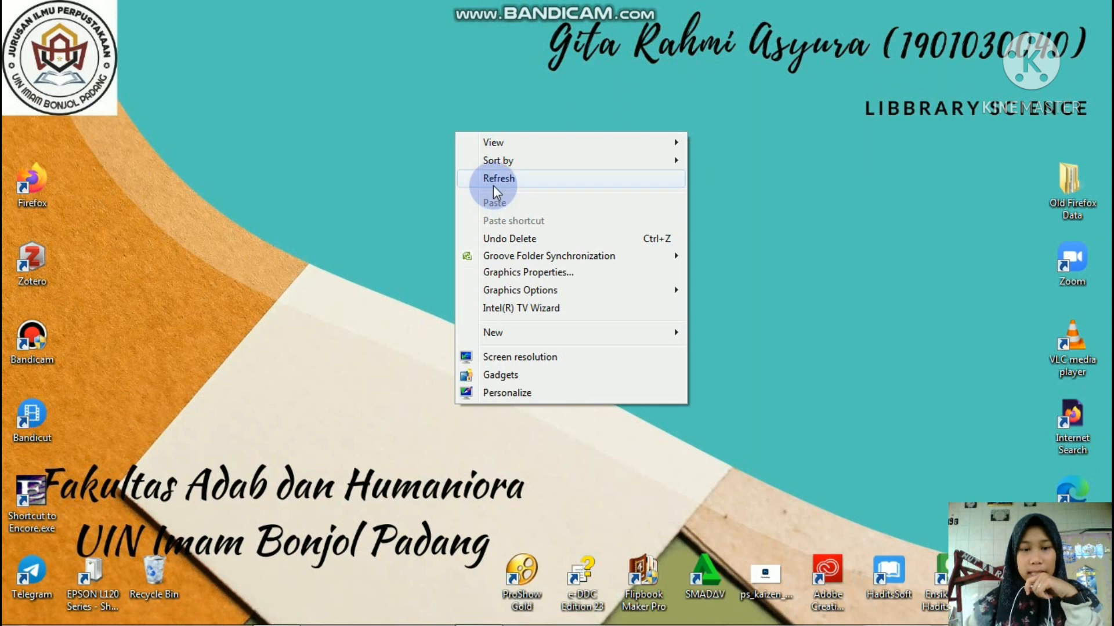
pyautogui.click(493, 186)
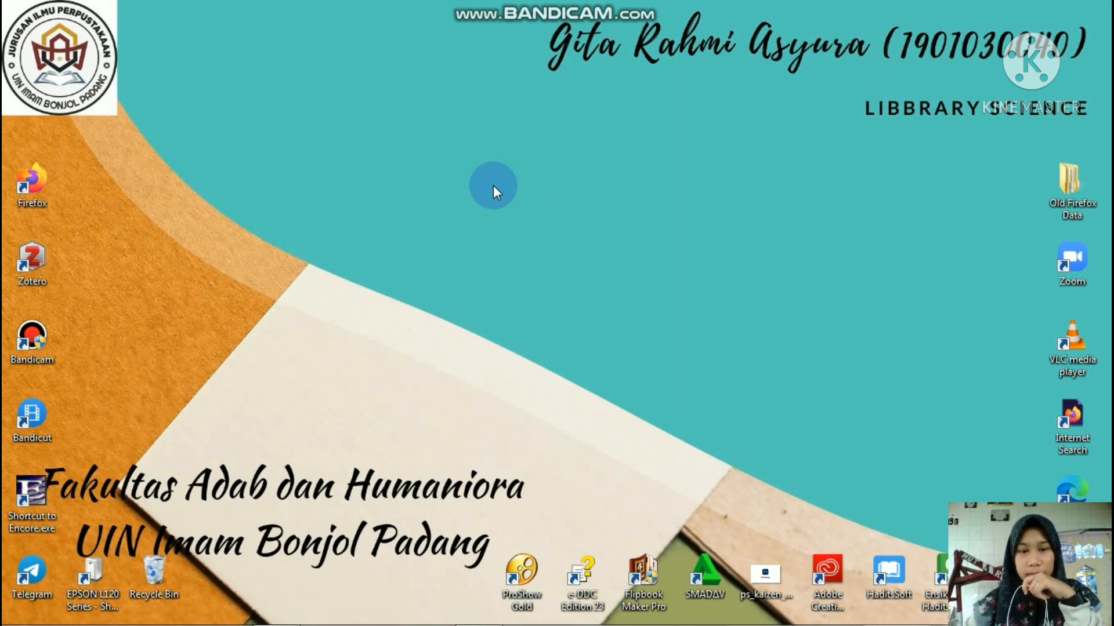
pyautogui.rightClick(493, 185)
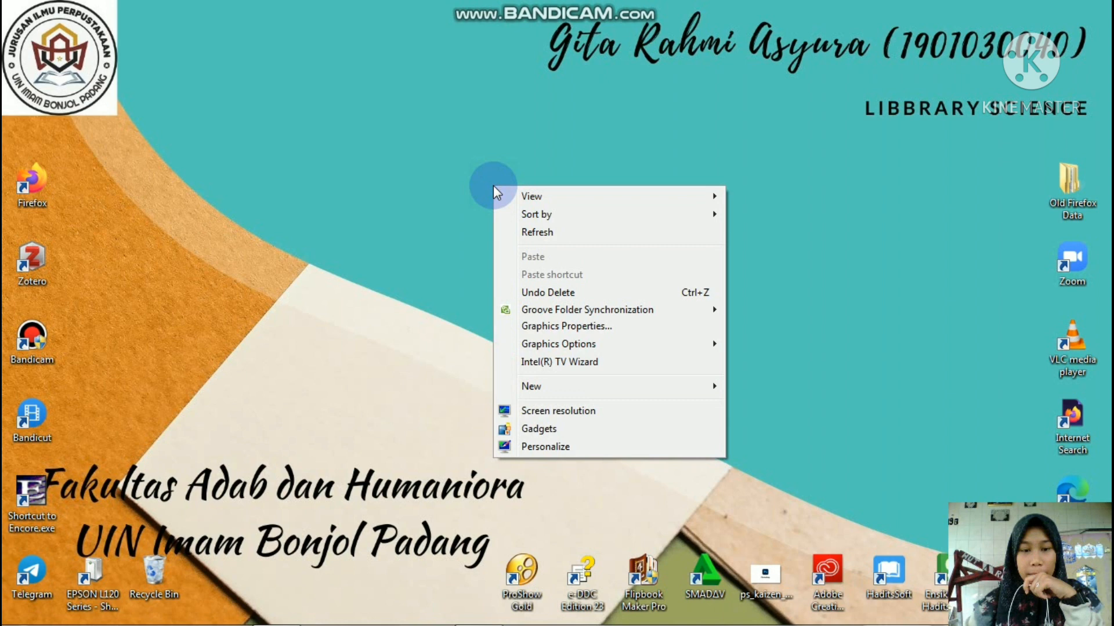
pyautogui.click(520, 240)
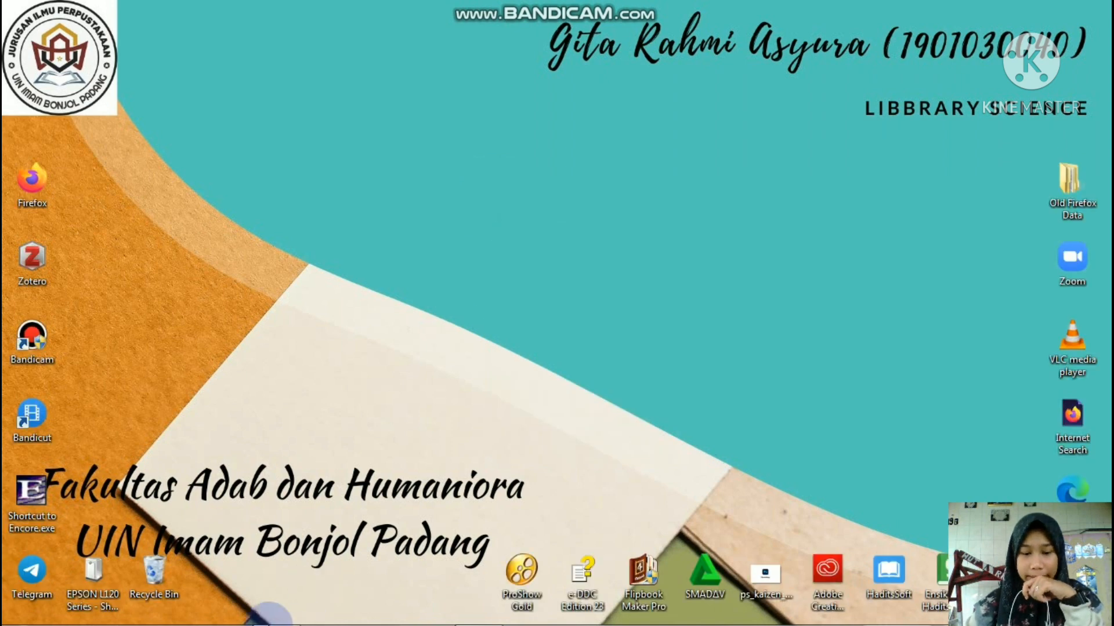
pyautogui.moveTo(274, 624)
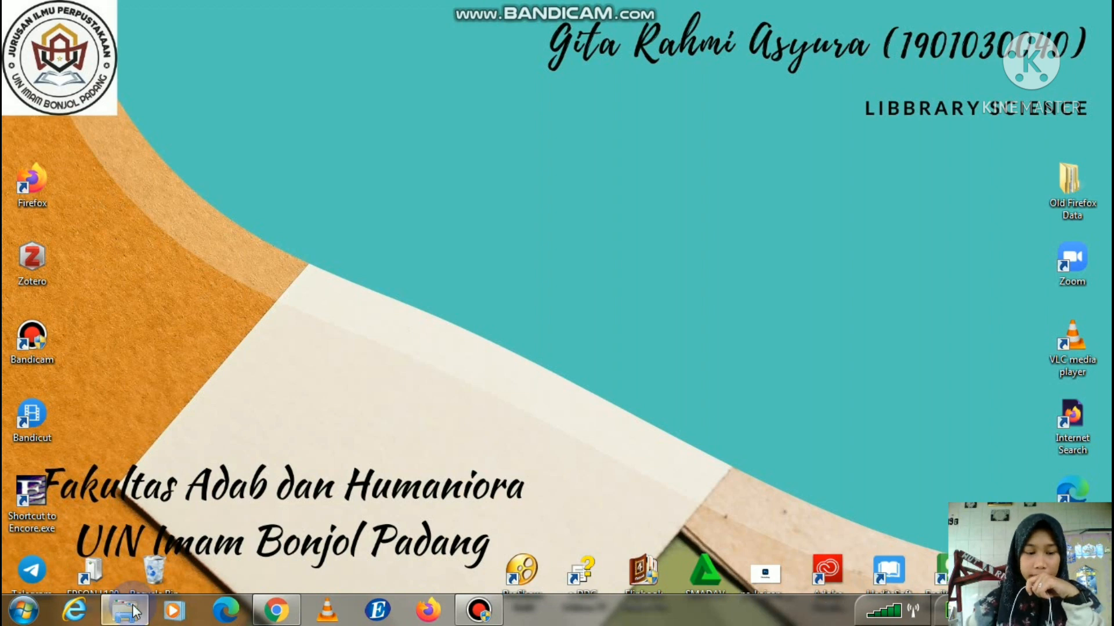
pyautogui.click(124, 610)
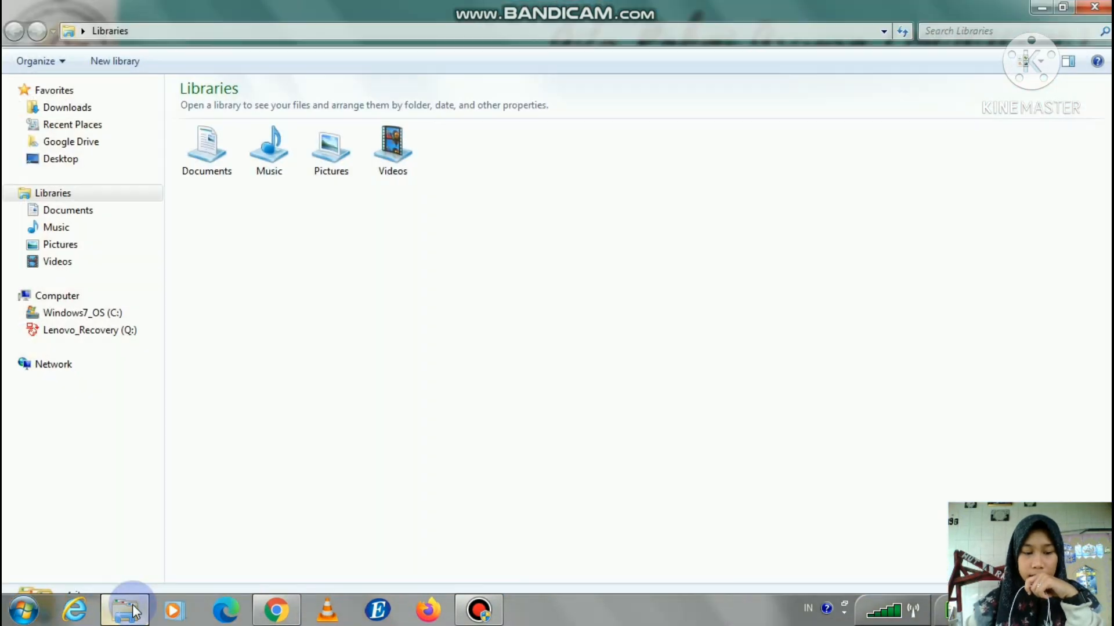
# - Launch xampp-control from the xampp folder on the Lenovo_Recovery (Q:) drive
pyautogui.click(123, 330)
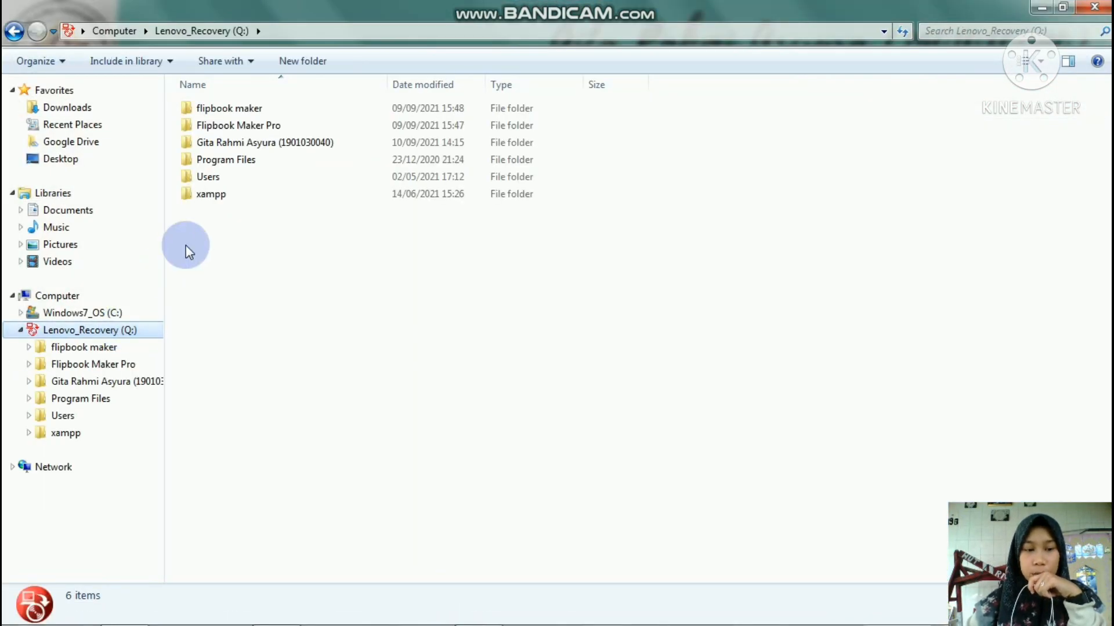
pyautogui.doubleClick(253, 200)
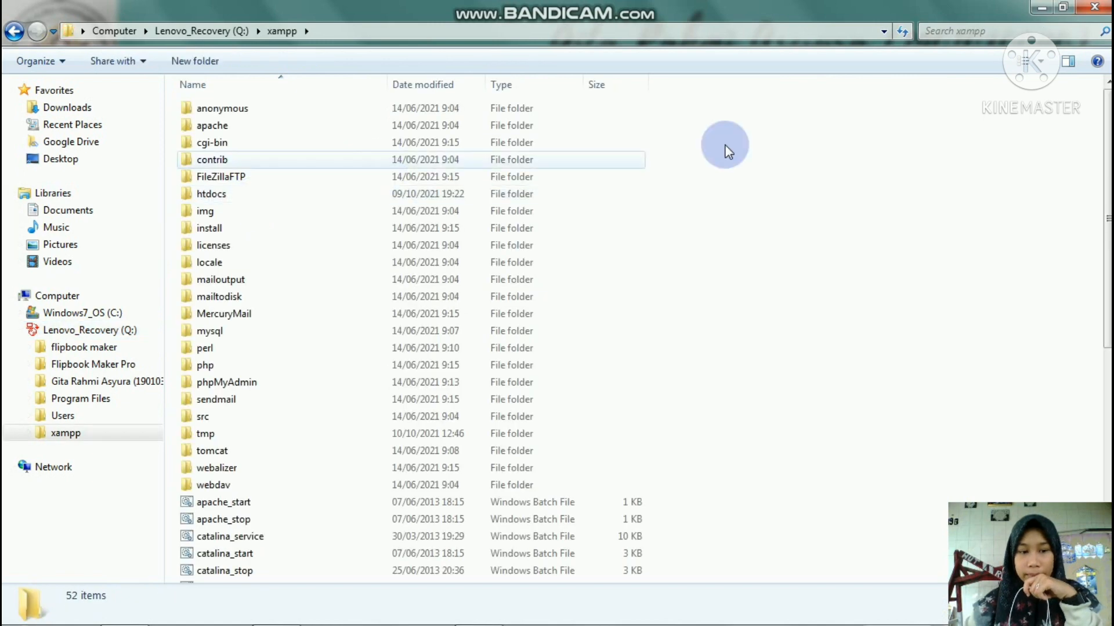
pyautogui.moveTo(1105, 116); pyautogui.dragTo(1105, 347)
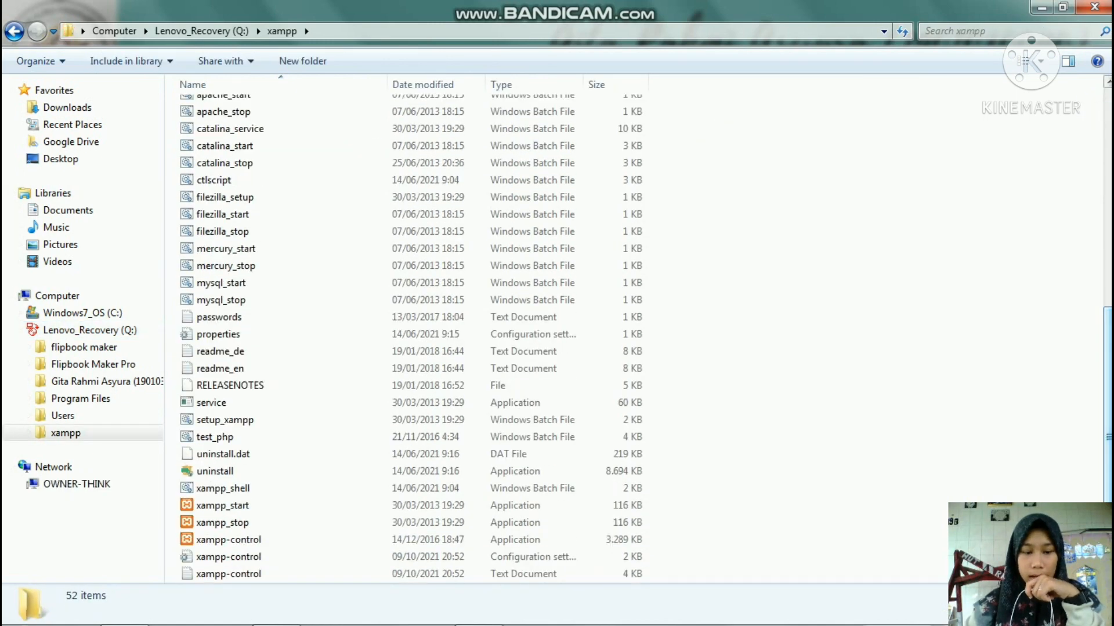
pyautogui.click(204, 541)
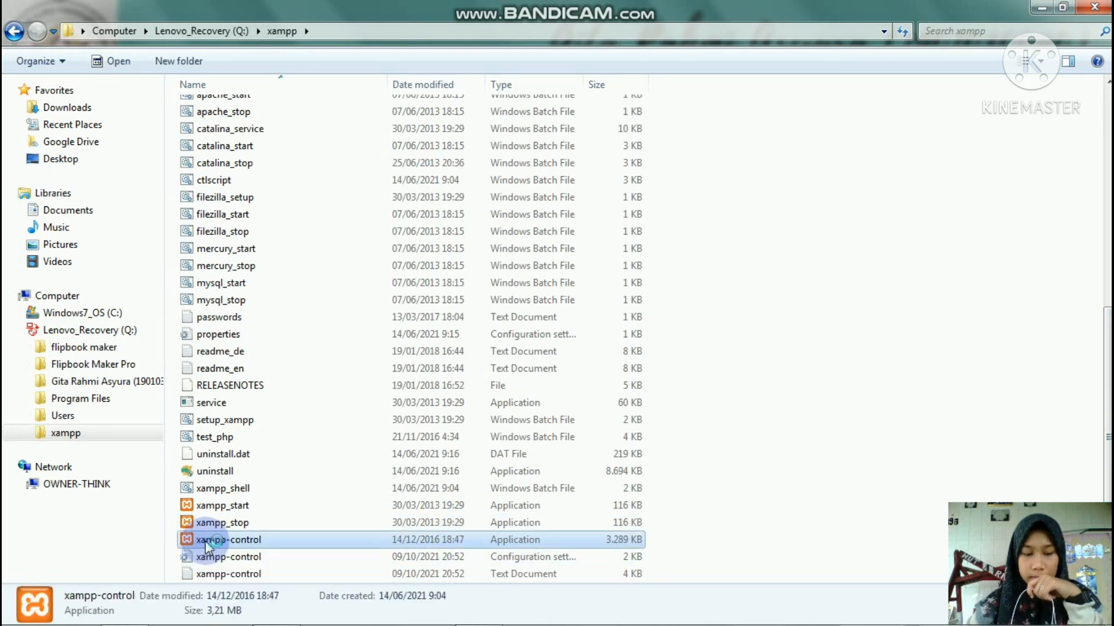
pyautogui.doubleClick(204, 541)
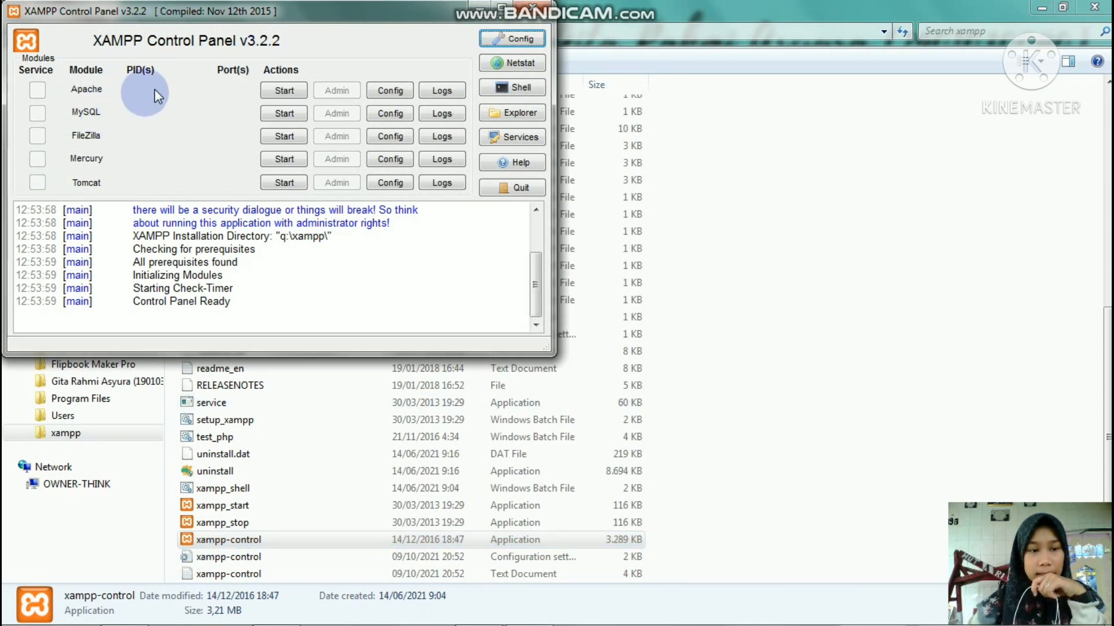
# - Start the Apache and MySQL servers, then minimize XAMPP Control Panel to the desktop
pyautogui.click(268, 90)
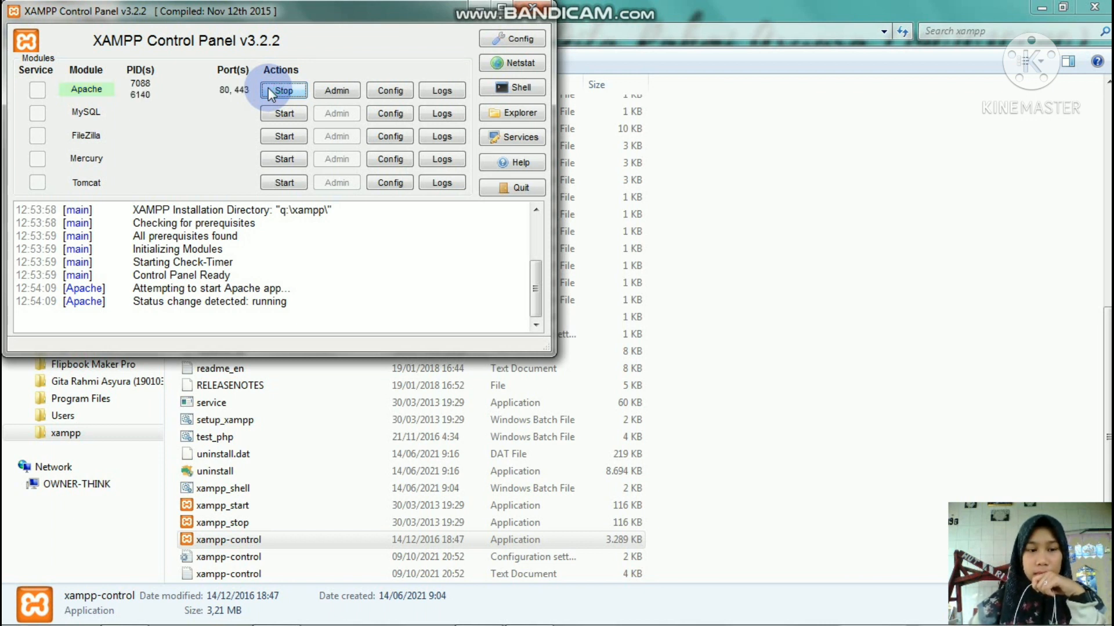
pyautogui.click(284, 113)
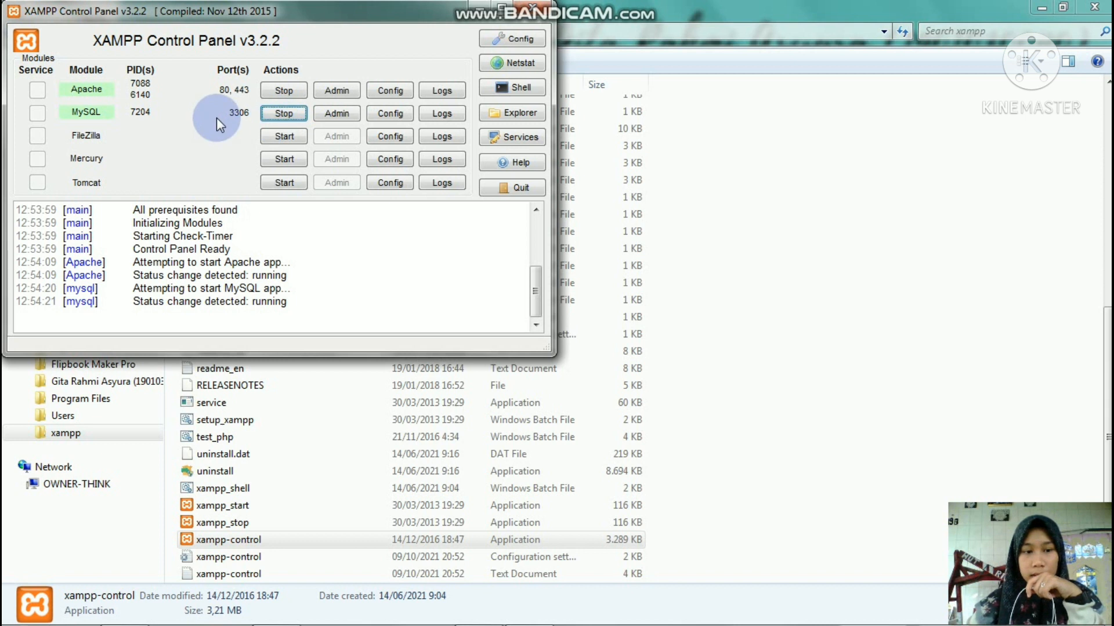
pyautogui.moveTo(538, 305); pyautogui.dragTo(534, 248)
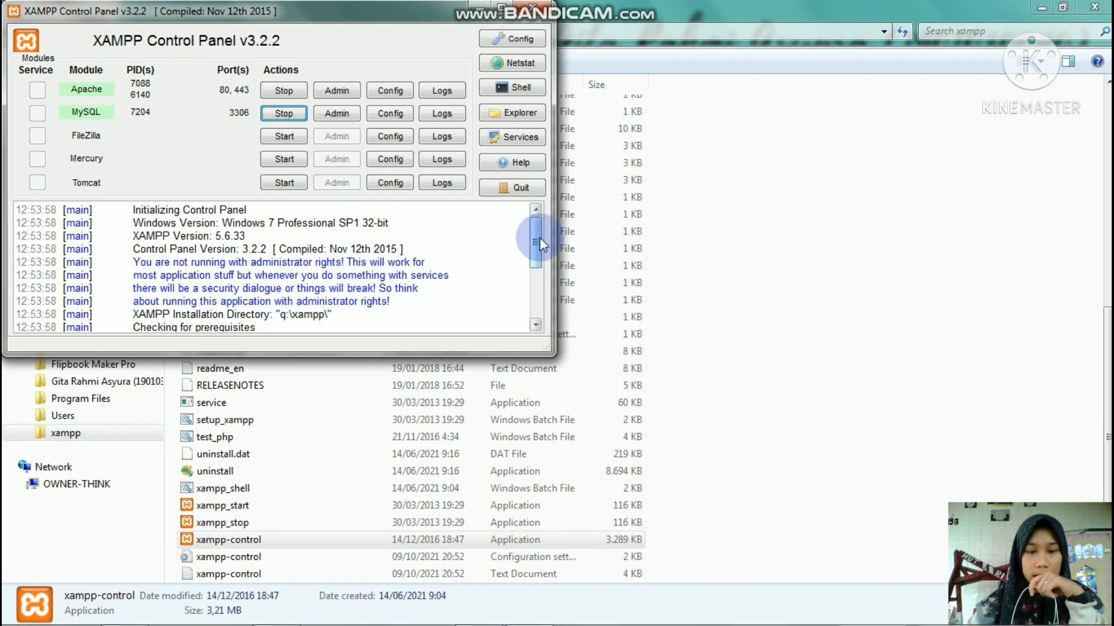
pyautogui.moveTo(537, 242); pyautogui.dragTo(535, 193)
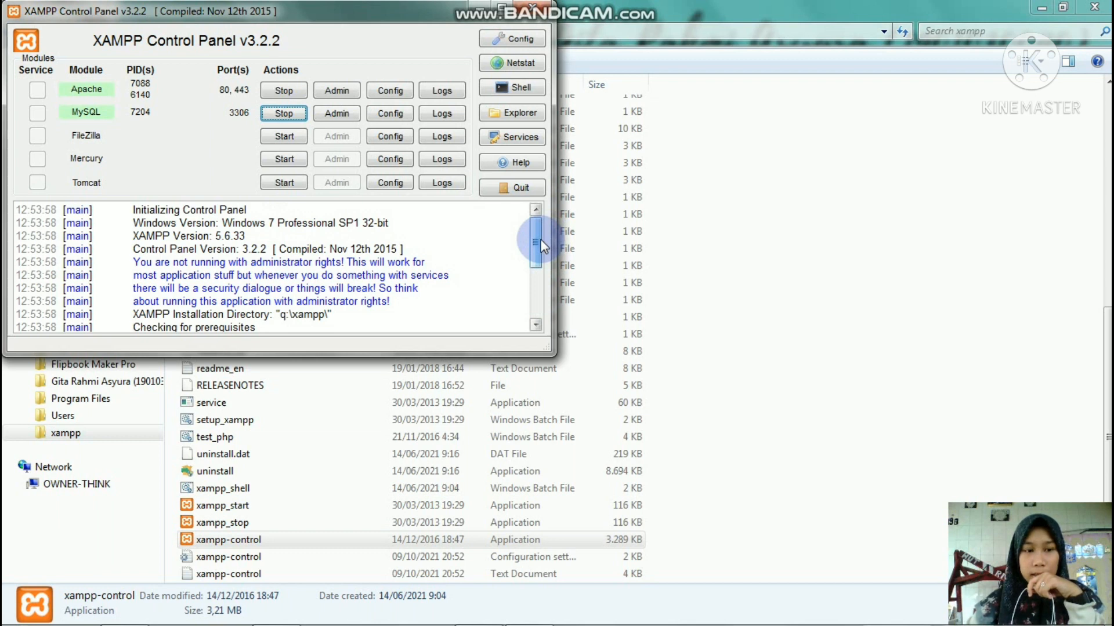
pyautogui.click(481, 6)
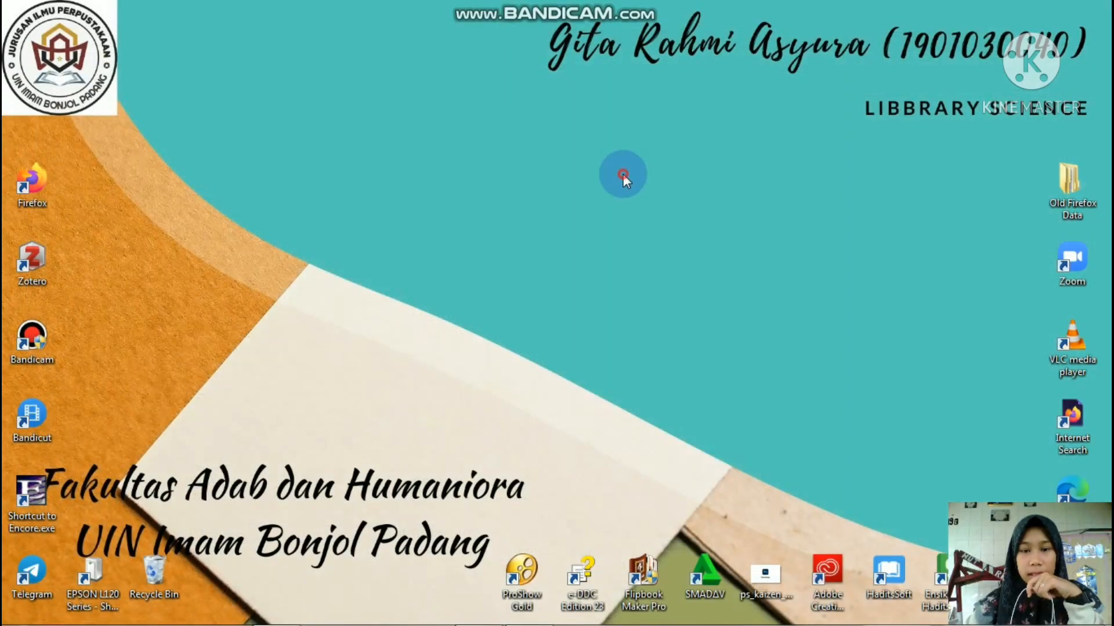
pyautogui.rightClick(623, 174)
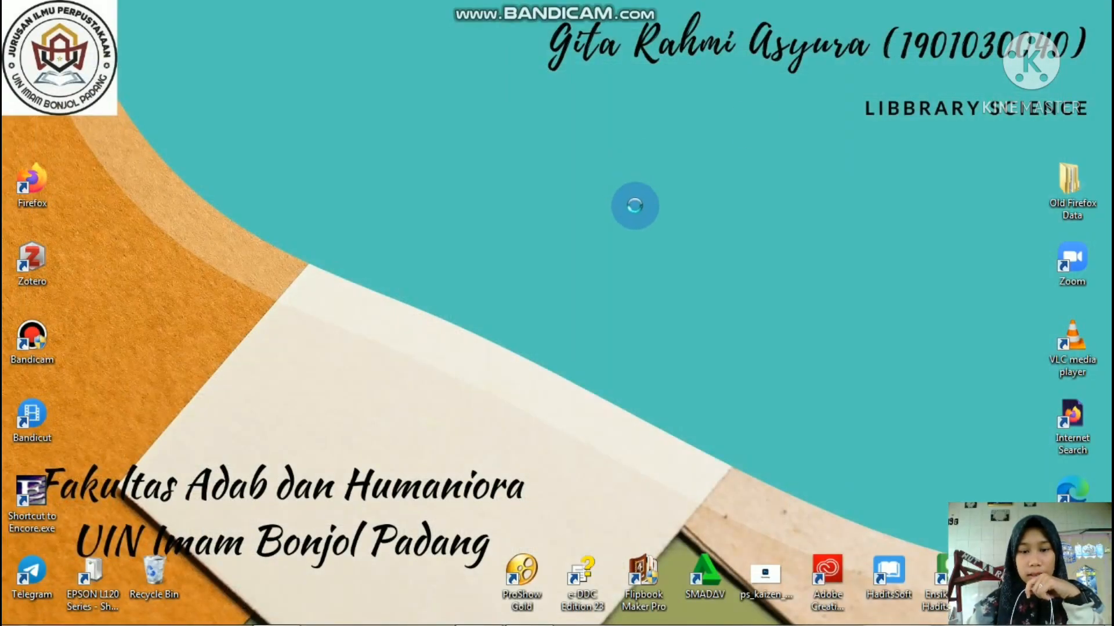
# - Refresh the desktop and bring the Chrome window back up
pyautogui.click(666, 221)
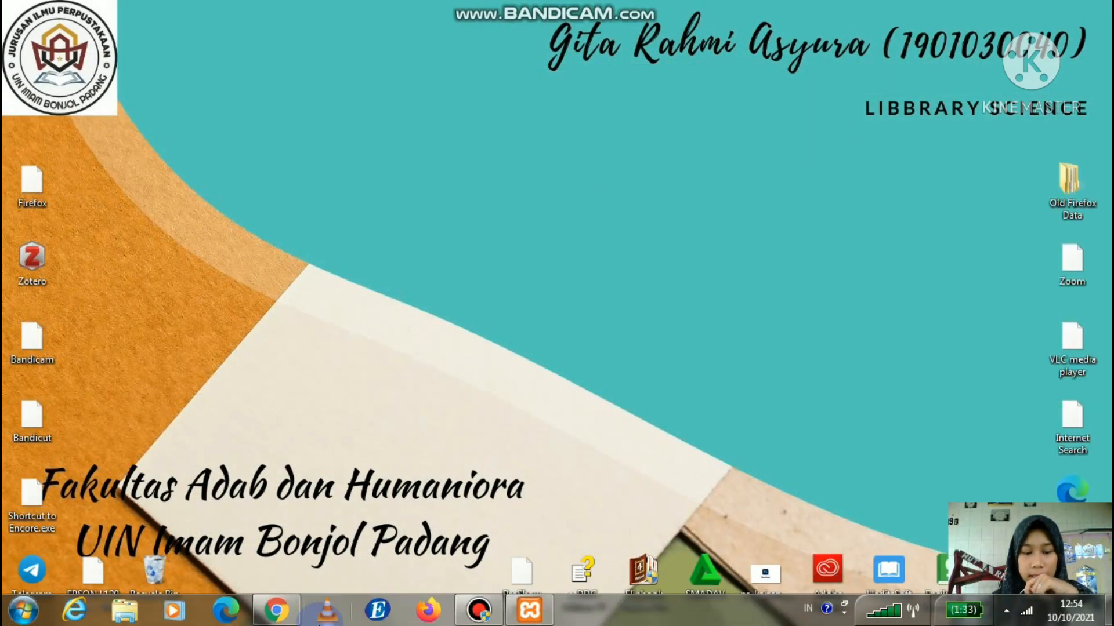
pyautogui.moveTo(295, 620)
pyautogui.click(290, 528)
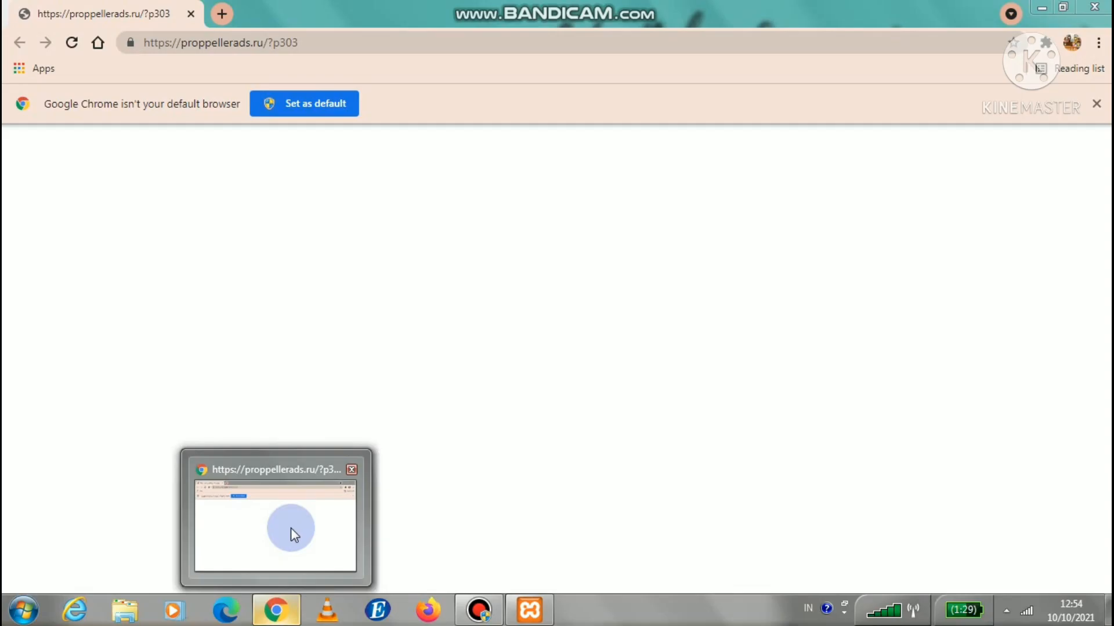
# - Load localhost/perpustakaansma1suliki in a new Chrome tab
pyautogui.click(220, 14)
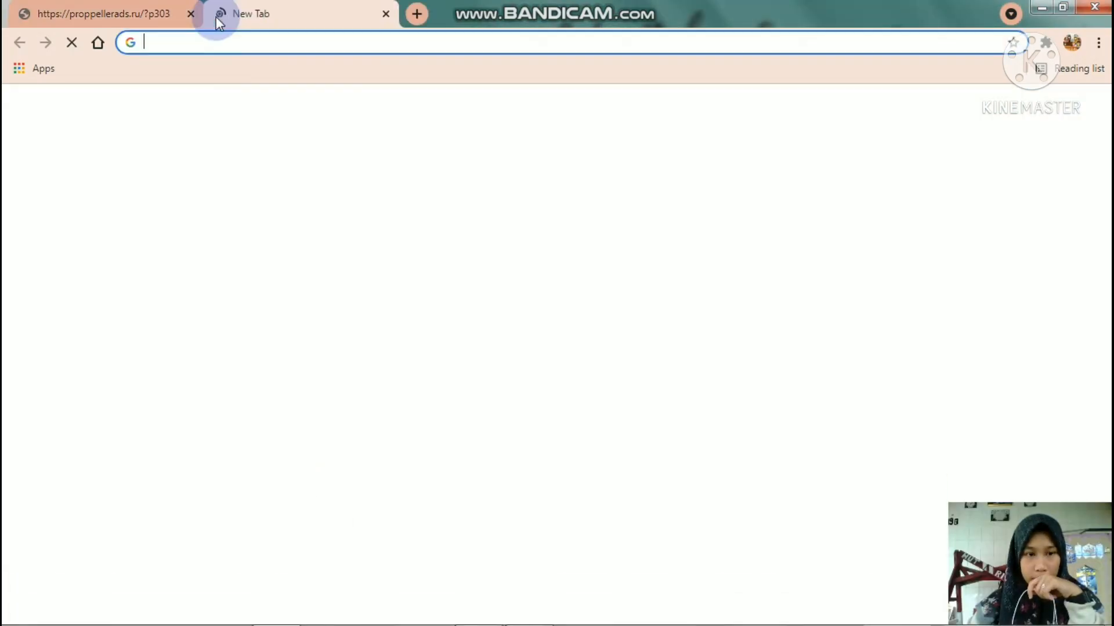
pyautogui.click(215, 39)
pyautogui.write('lo')
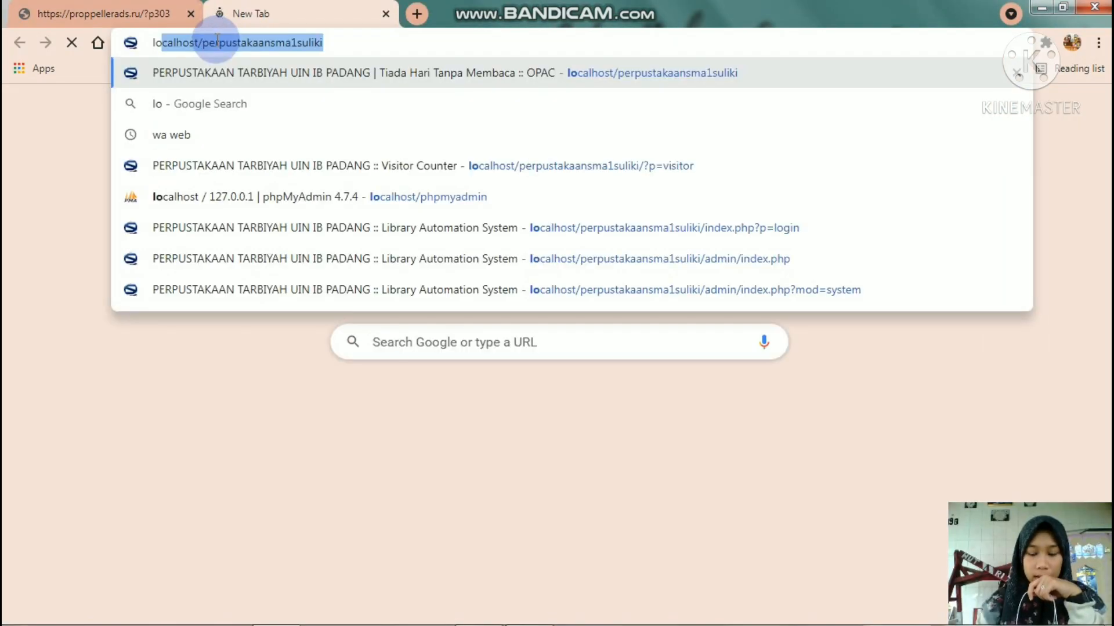
pyautogui.write('calho')
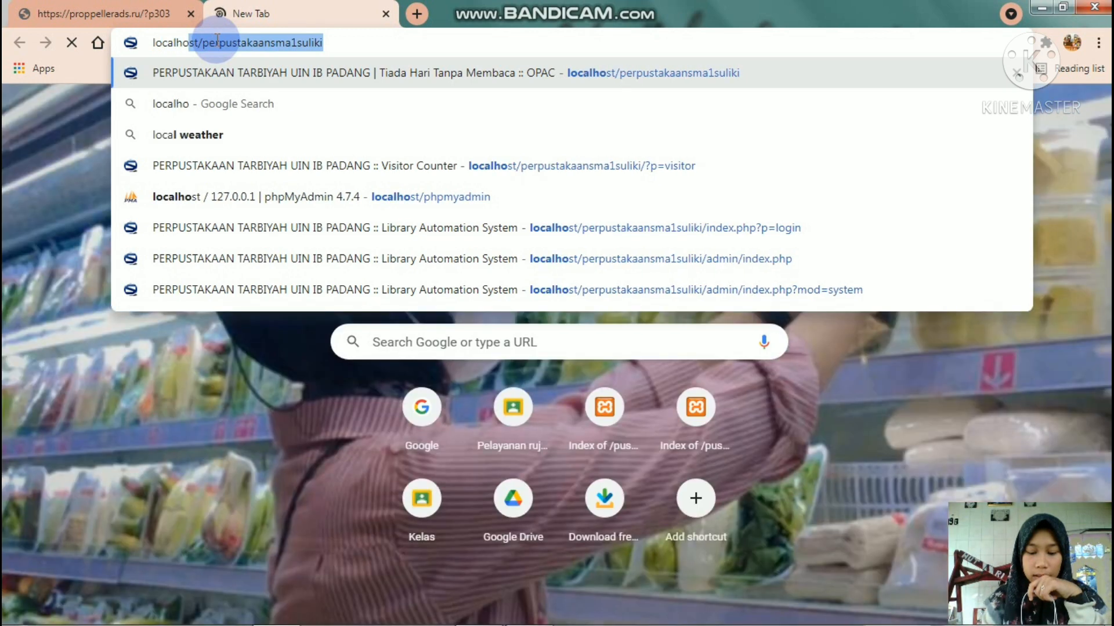
pyautogui.write('st/')
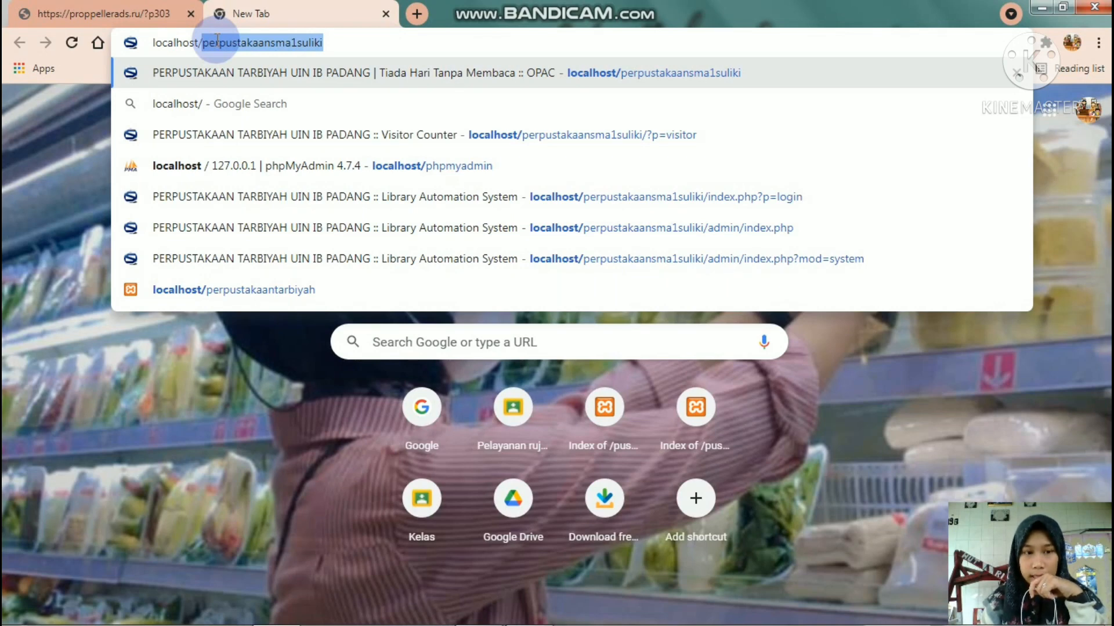
pyautogui.write('perpus')
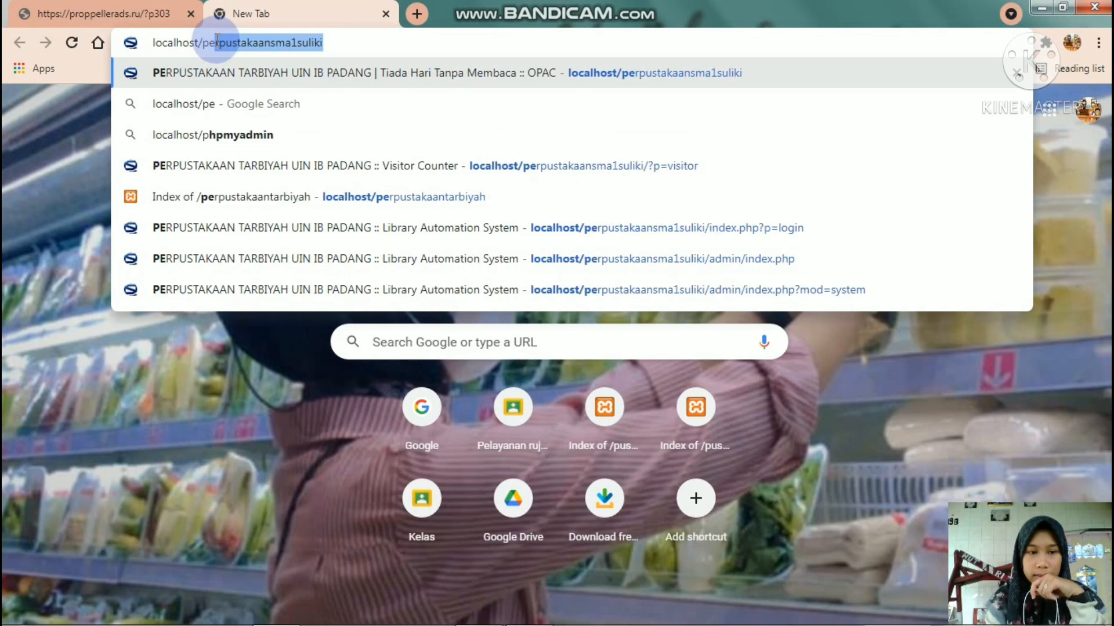
pyautogui.write('takaan')
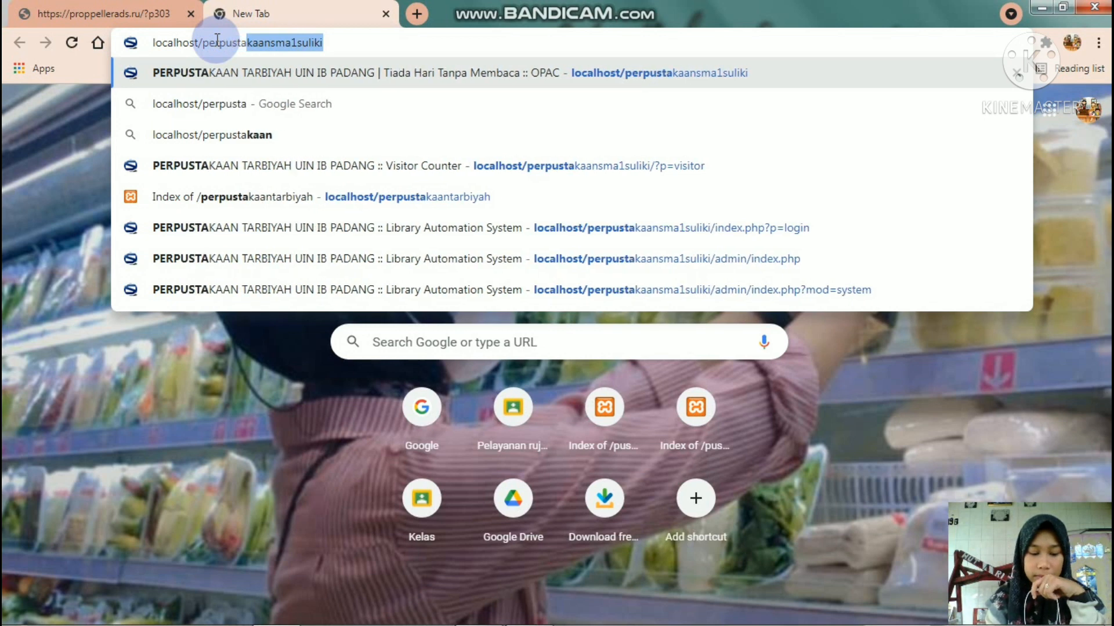
pyautogui.write('s')
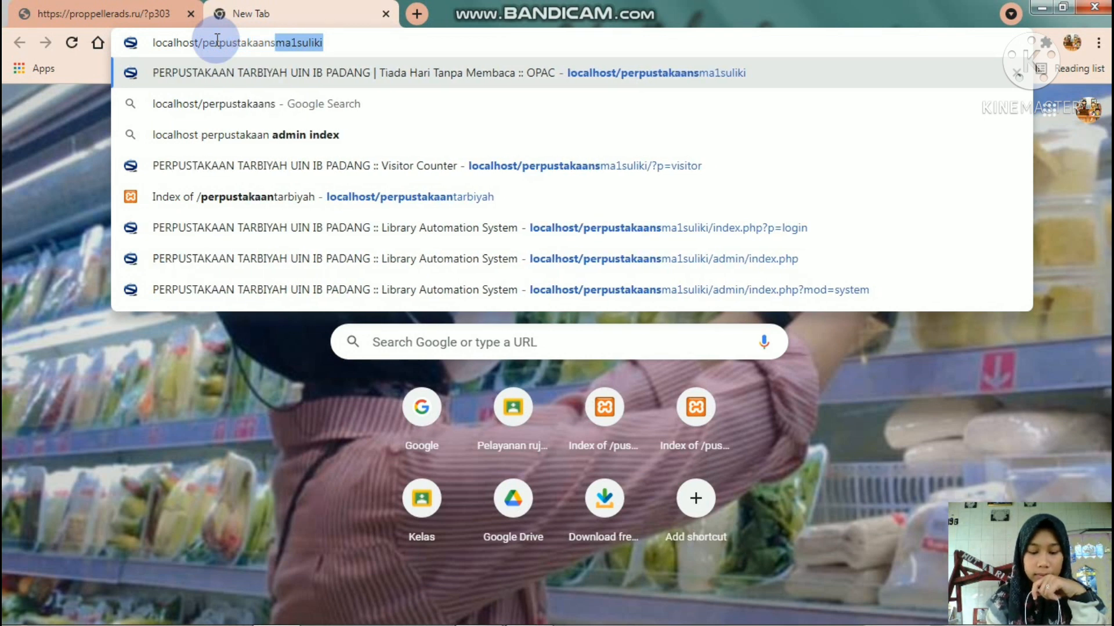
pyautogui.write('ma1suliki')
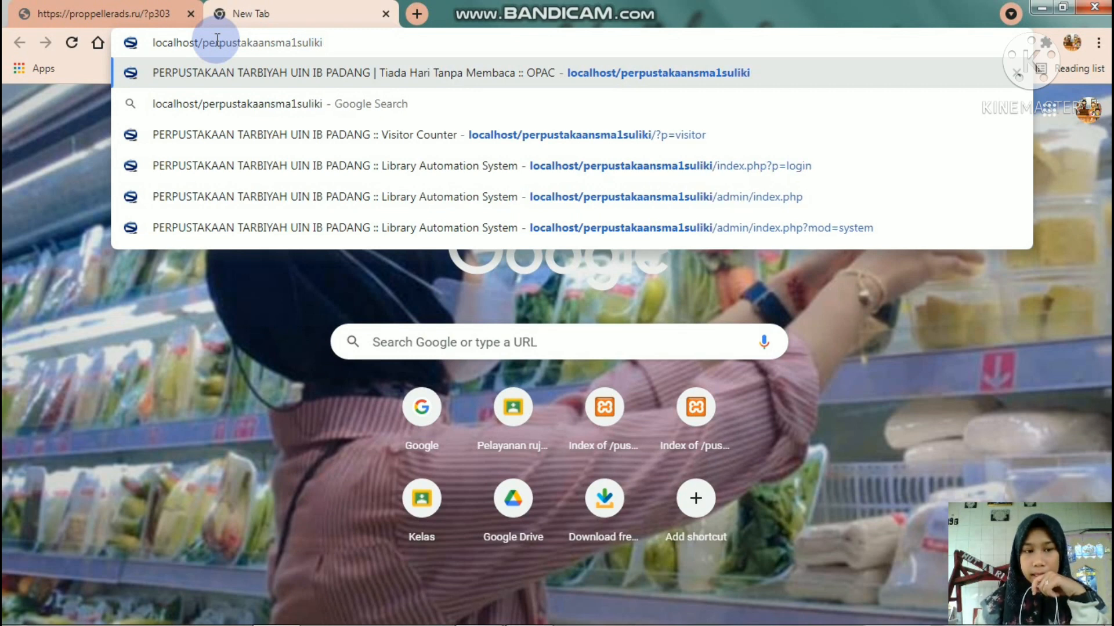
pyautogui.press('Return')
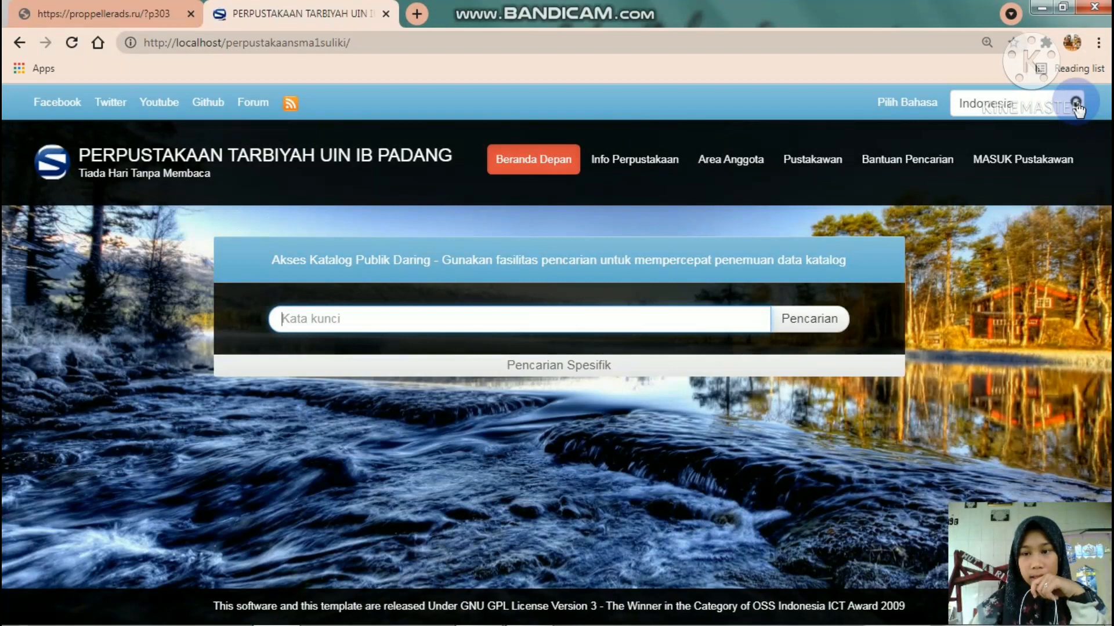
# - Keep the interface language as Indonesia and go to the librarian login
pyautogui.click(1076, 107)
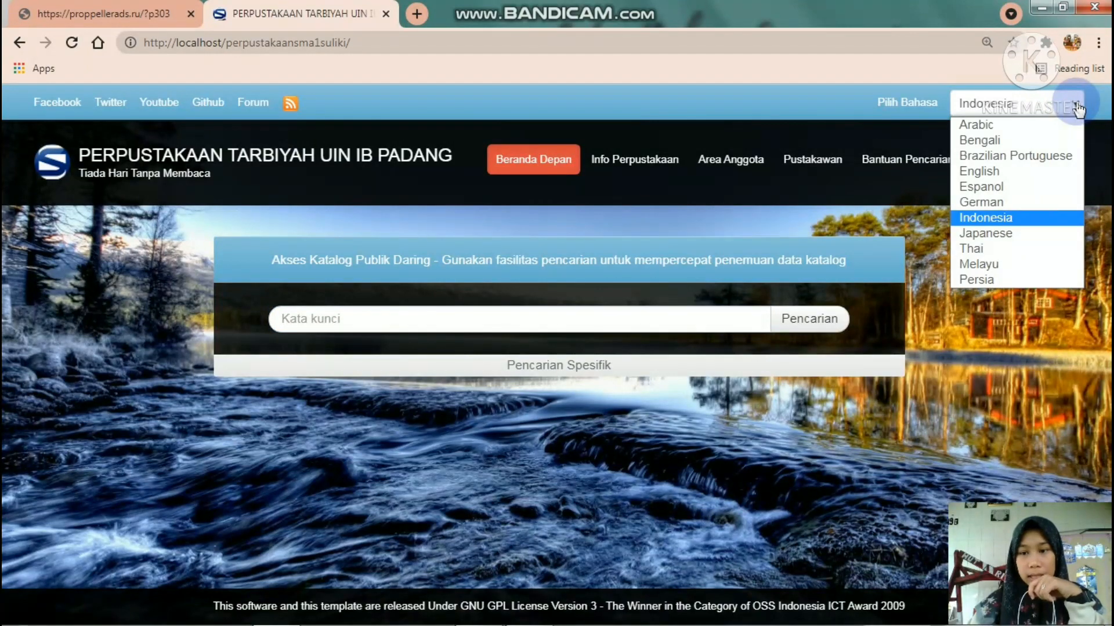
pyautogui.click(980, 217)
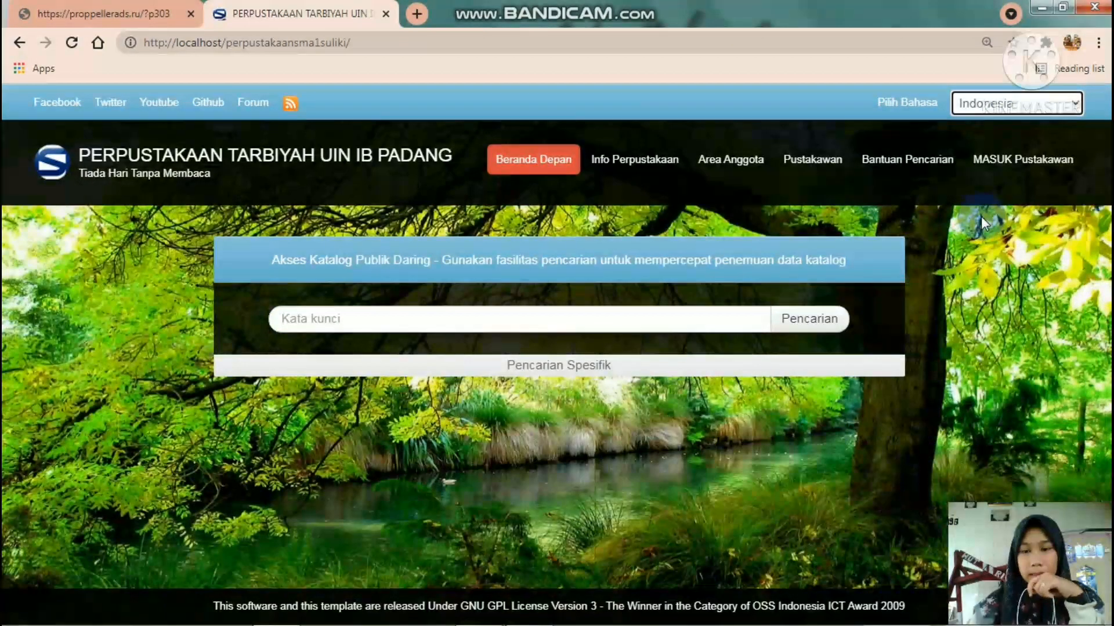
pyautogui.click(1023, 162)
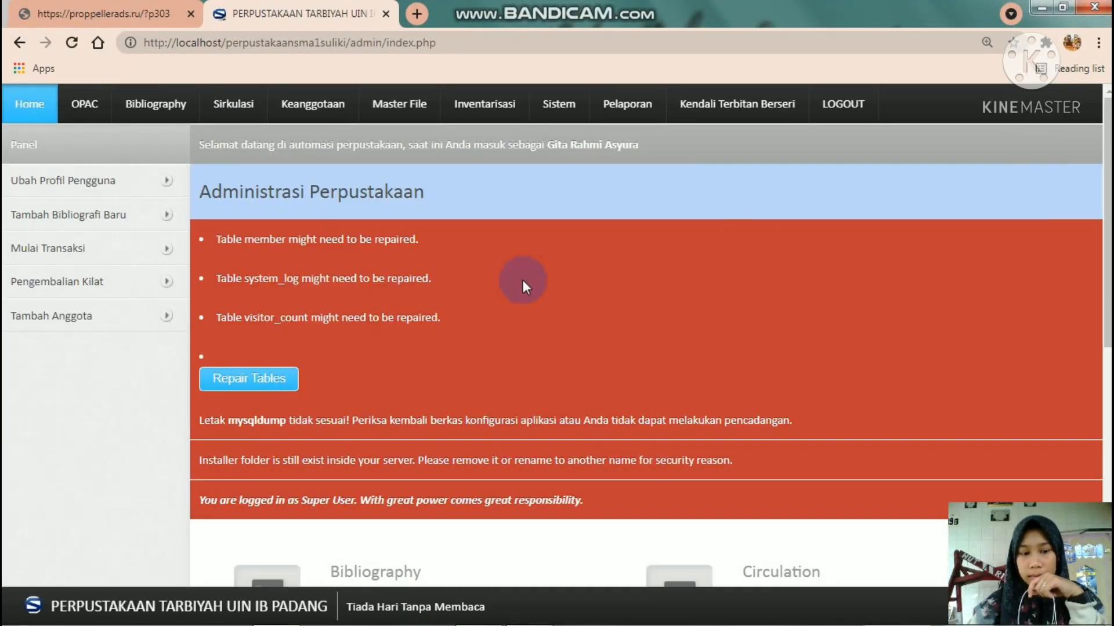
# - Run Repair Tables for the damaged member, system_log and visitor_count tables
pyautogui.click(242, 383)
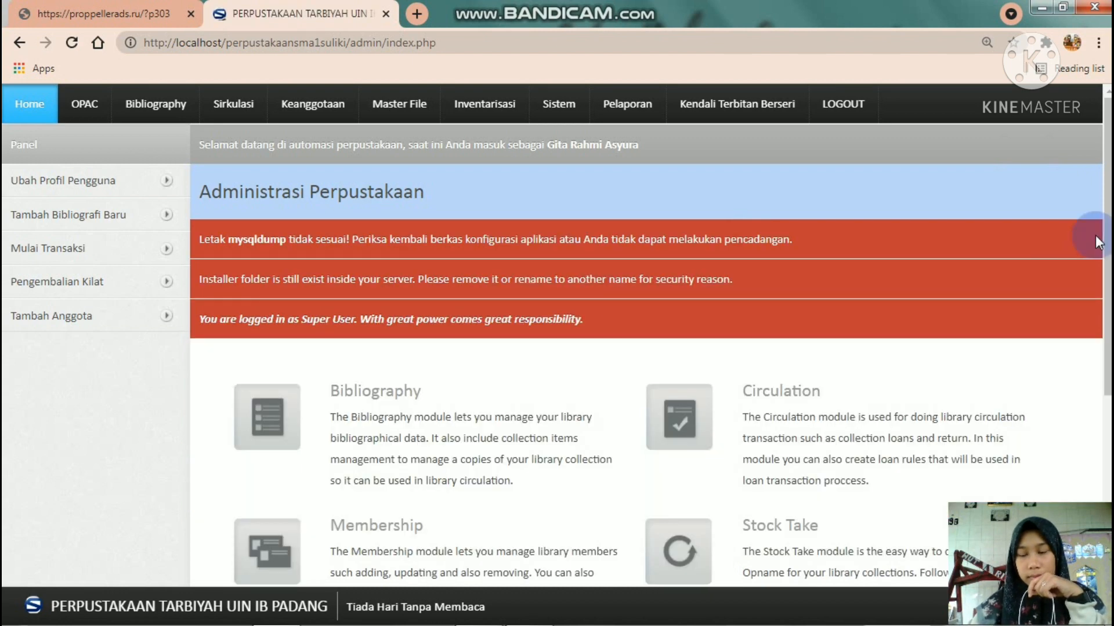
pyautogui.scroll(-2, 1095, 235)
pyautogui.moveTo(1109, 255); pyautogui.dragTo(1109, 212)
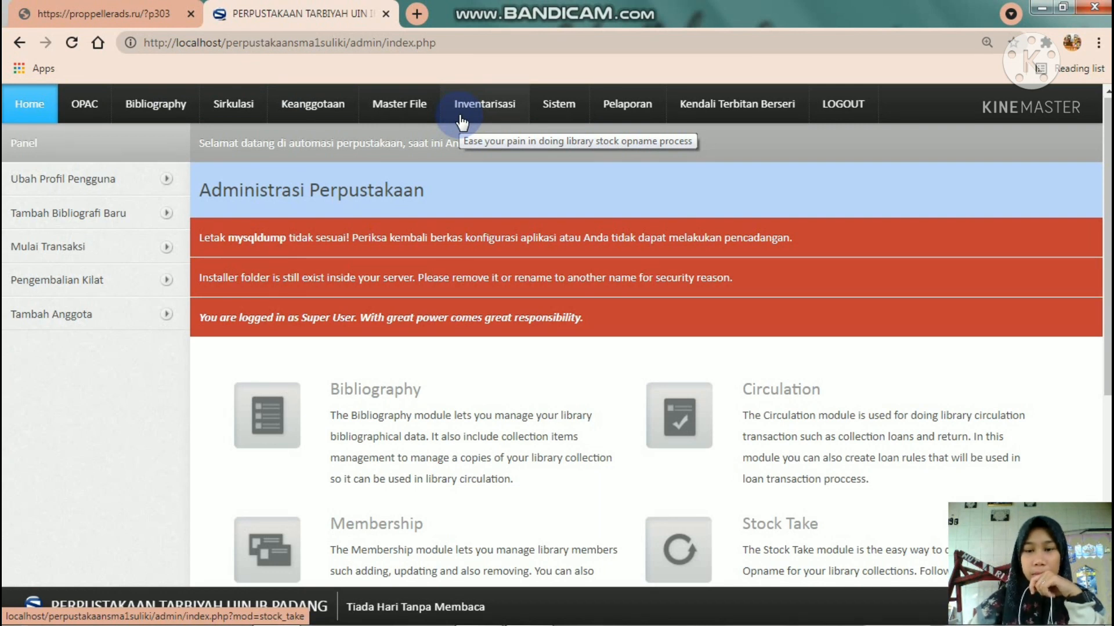
# - Open the Keanggotaan module and start a new member entry
pyautogui.click(309, 106)
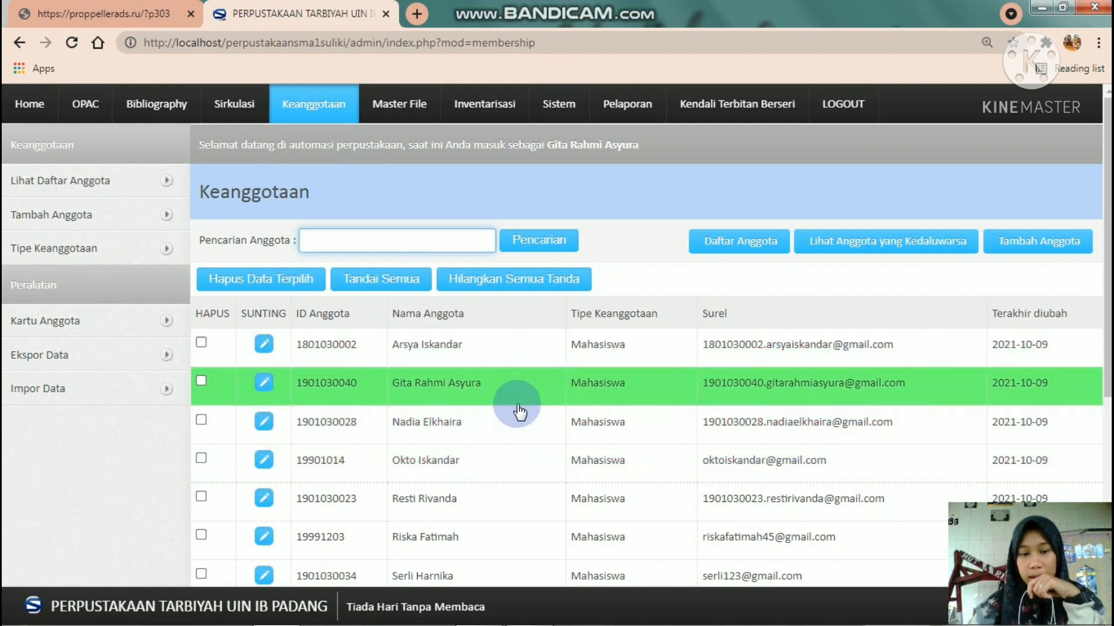
pyautogui.click(1041, 242)
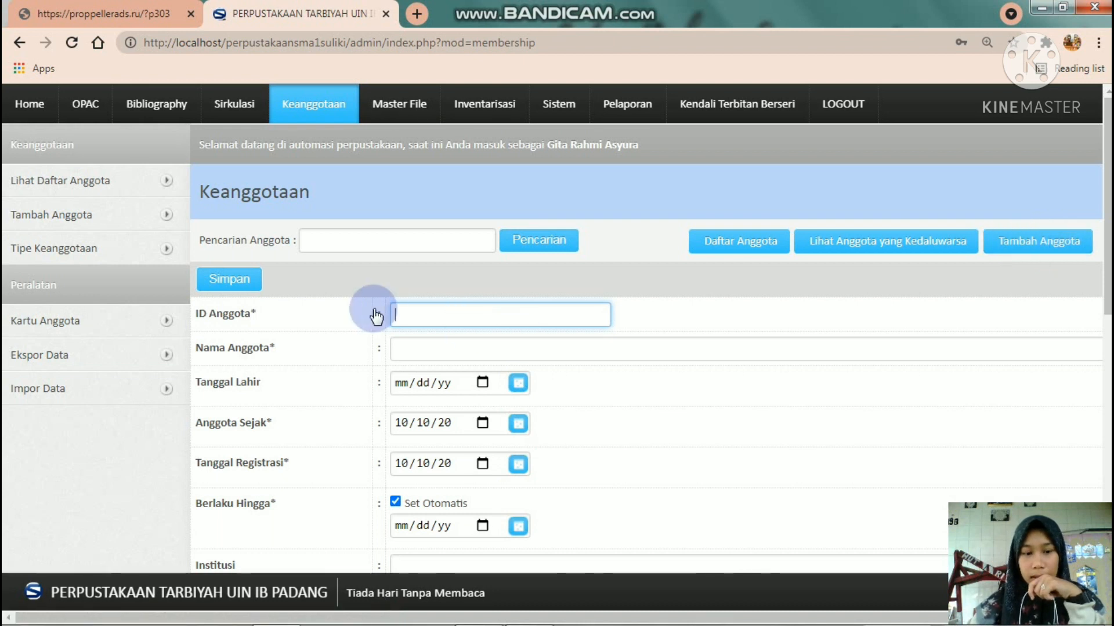
# - Fill ID Anggota with an available member ID and Nama Anggota with the member's full name
pyautogui.click(442, 320)
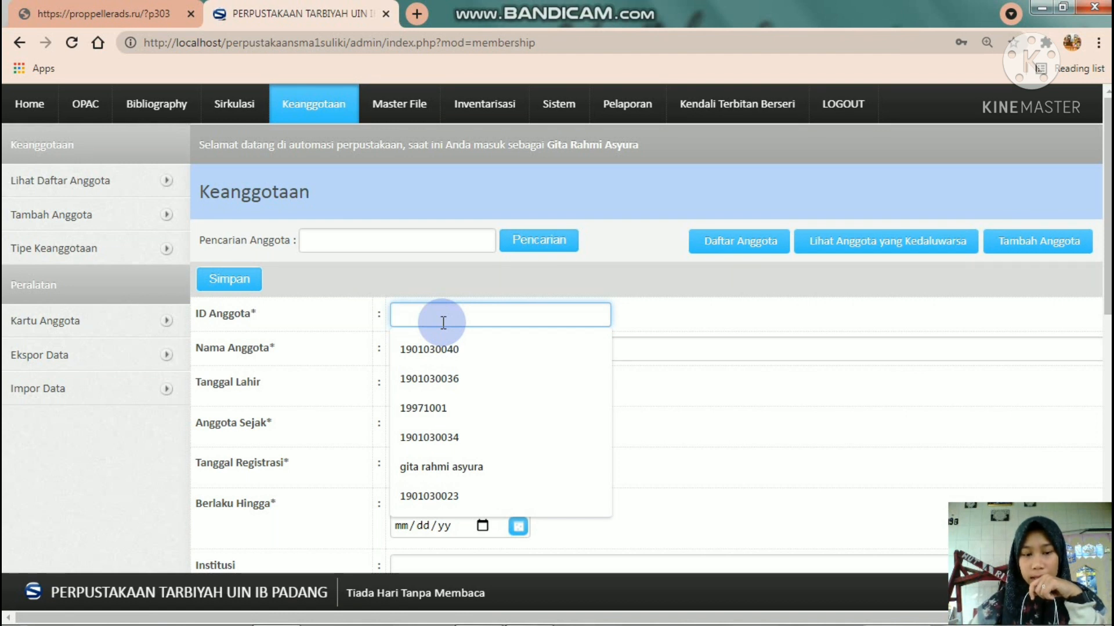
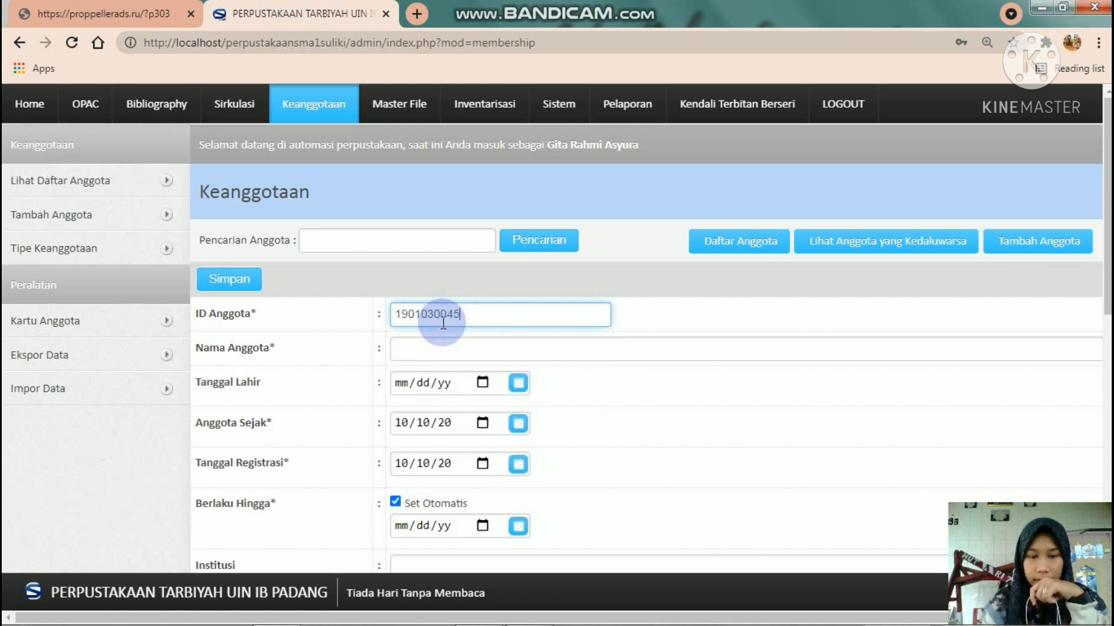
pyautogui.click(427, 349)
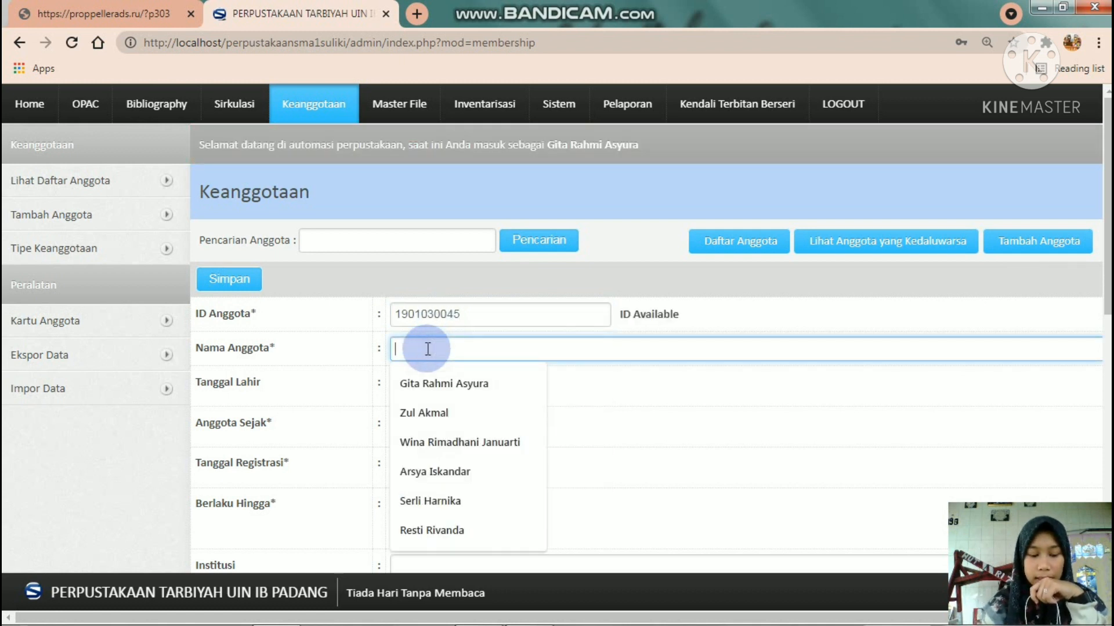
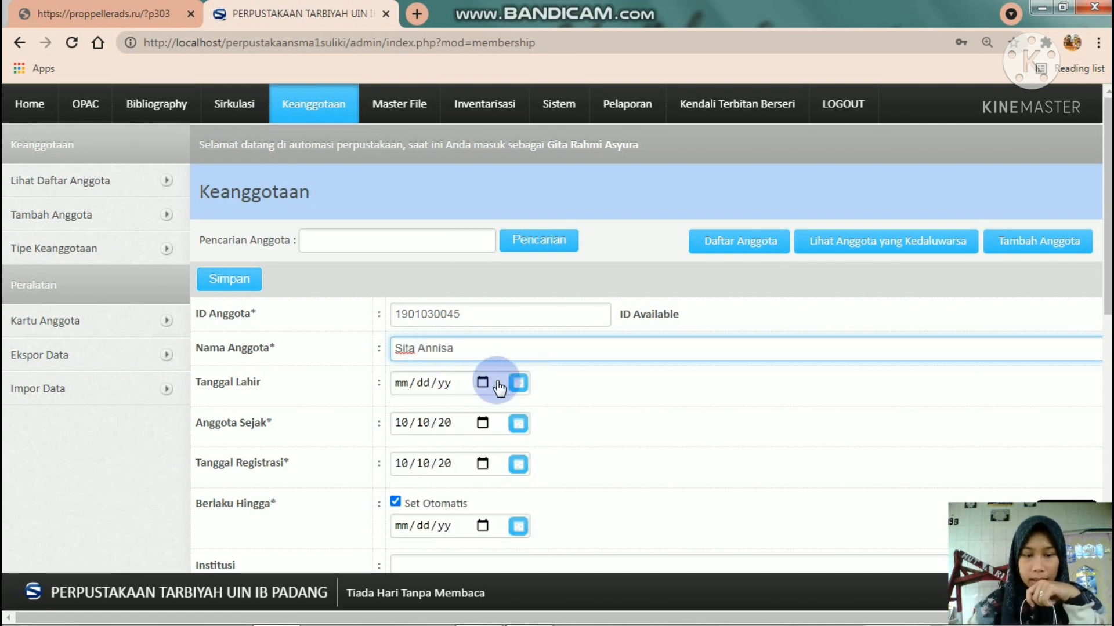
# - Pick 13 August 2001 as Tanggal Lahir from the calendar
pyautogui.click(517, 384)
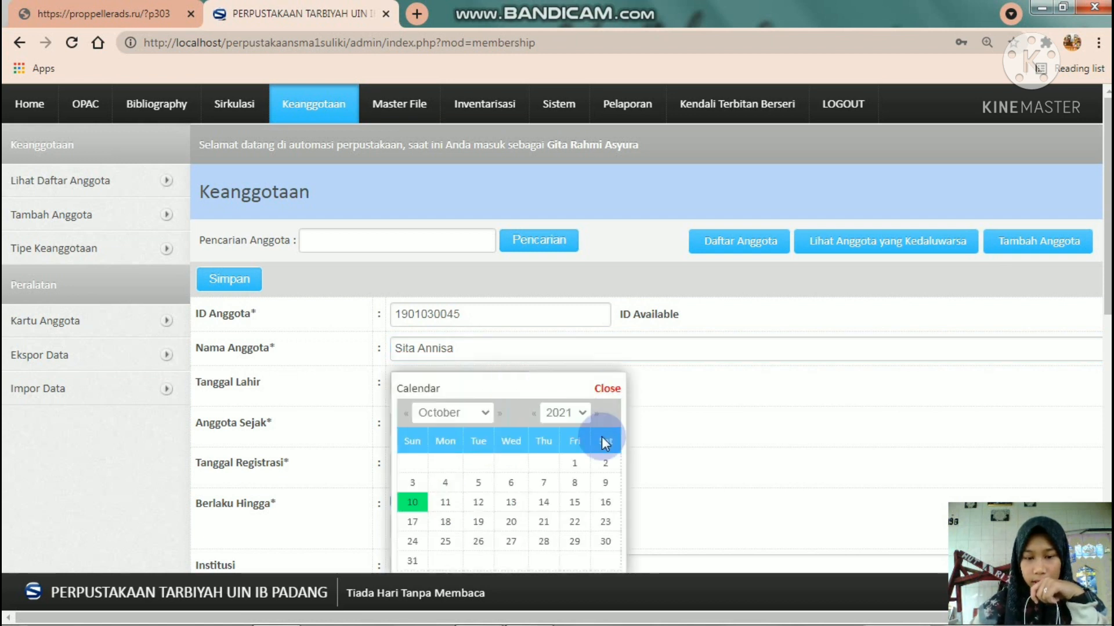
pyautogui.click(582, 416)
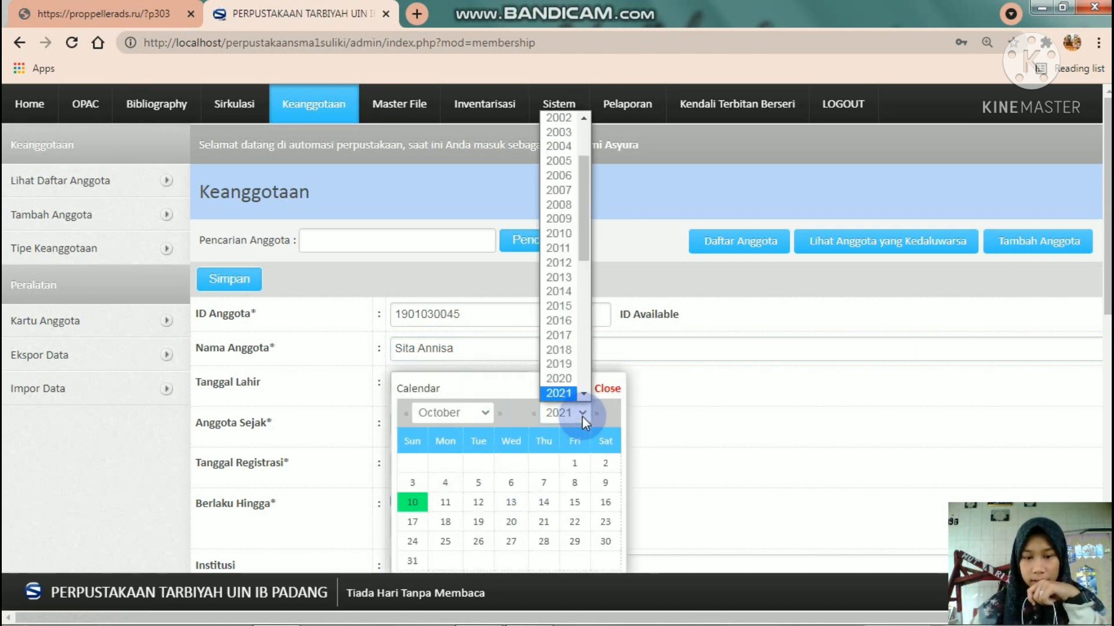
pyautogui.click(583, 117)
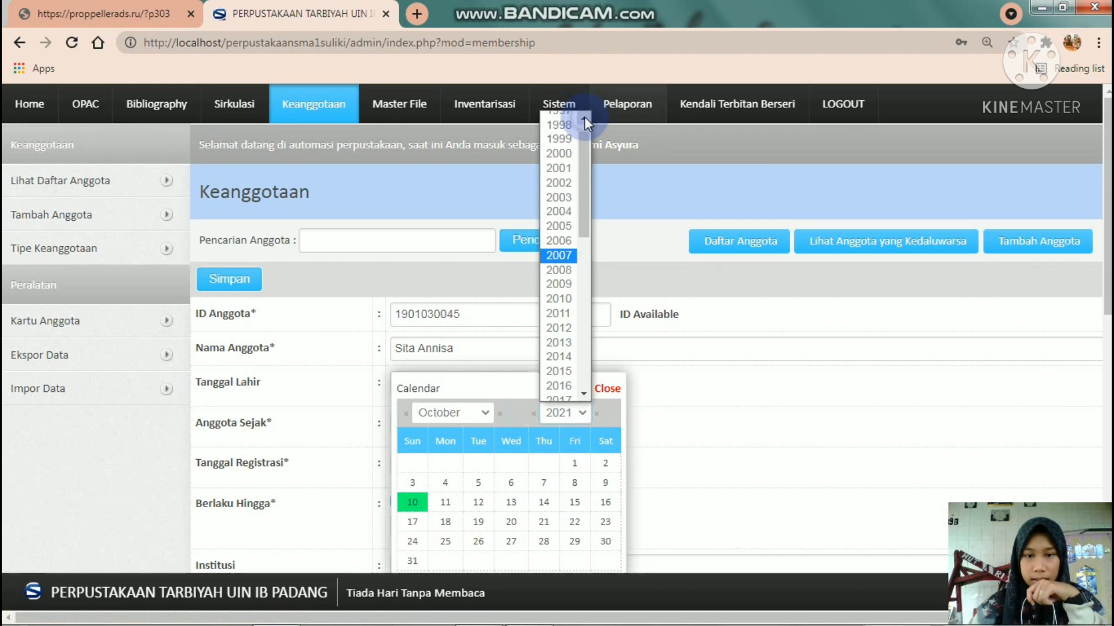
pyautogui.click(567, 174)
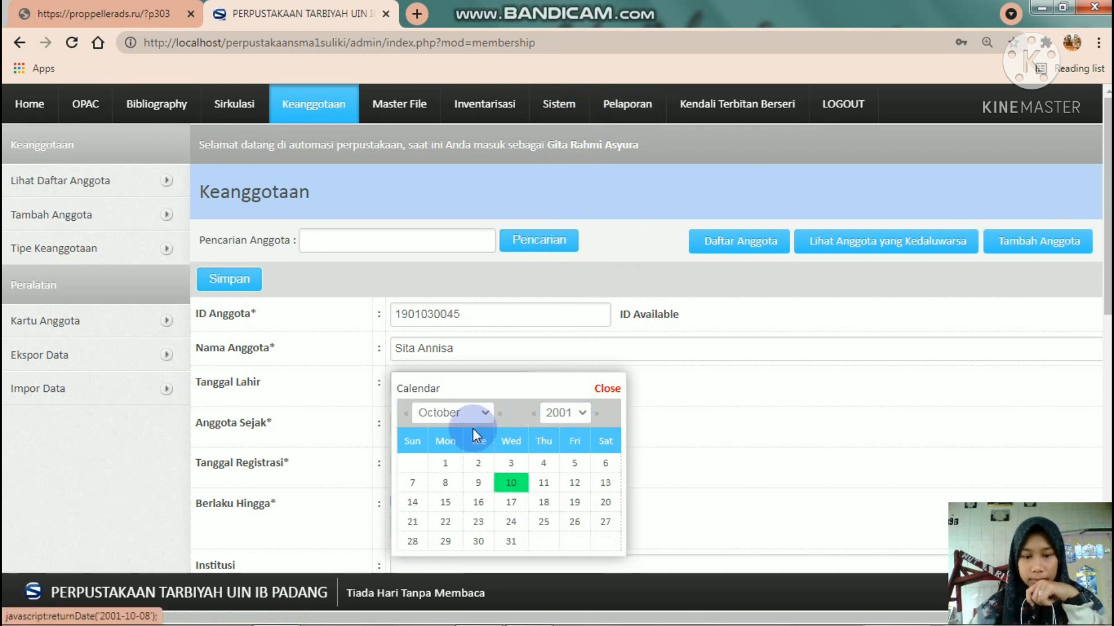
pyautogui.click(489, 414)
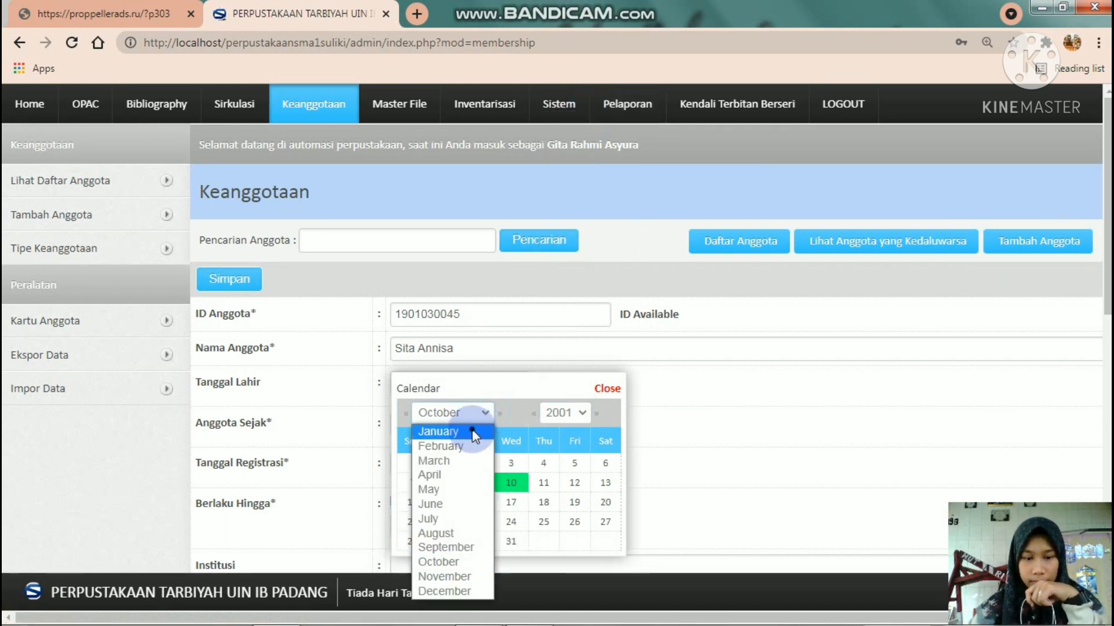
pyautogui.click(471, 430)
pyautogui.click(485, 413)
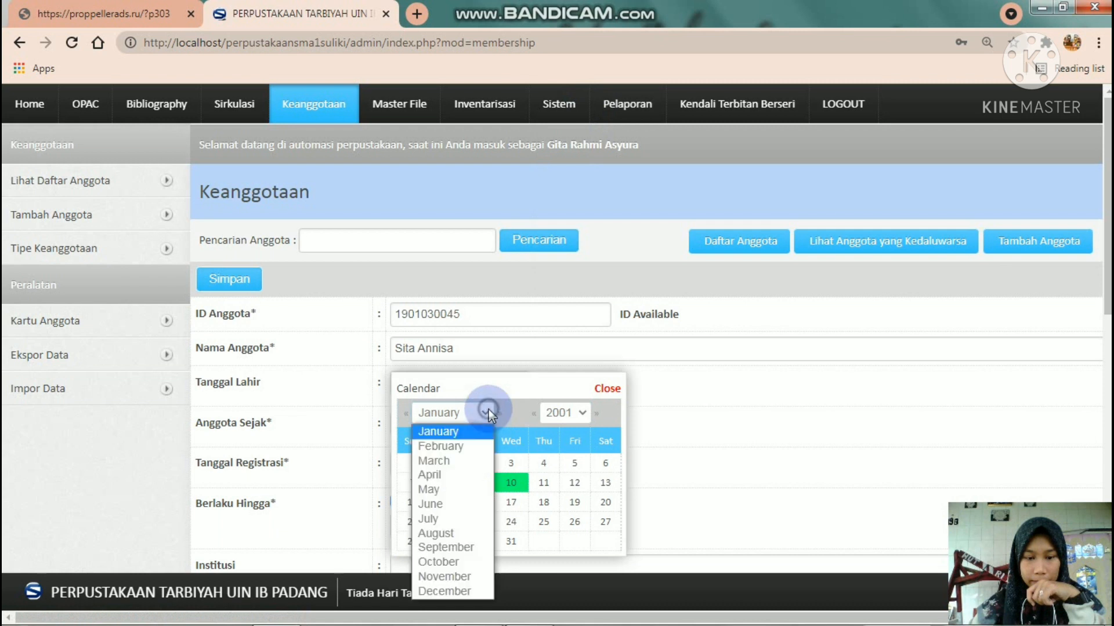
pyautogui.click(445, 533)
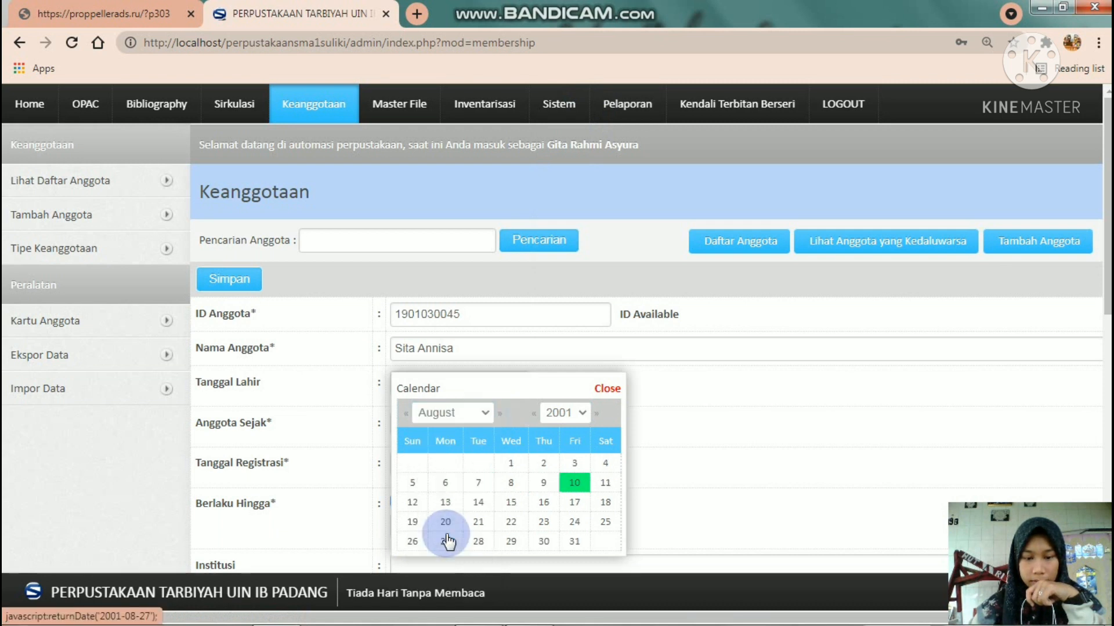
pyautogui.click(449, 504)
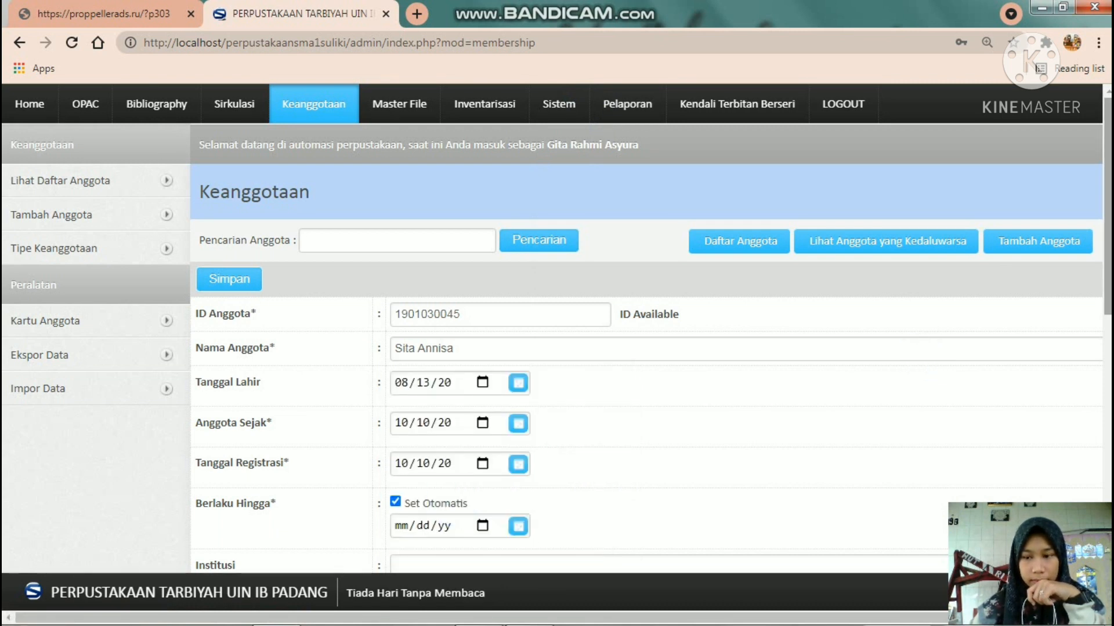
# - Set Institusi to UIN Imam Bonjol Padang from the 'uin' suggestions
pyautogui.scroll(-2, 283, 393)
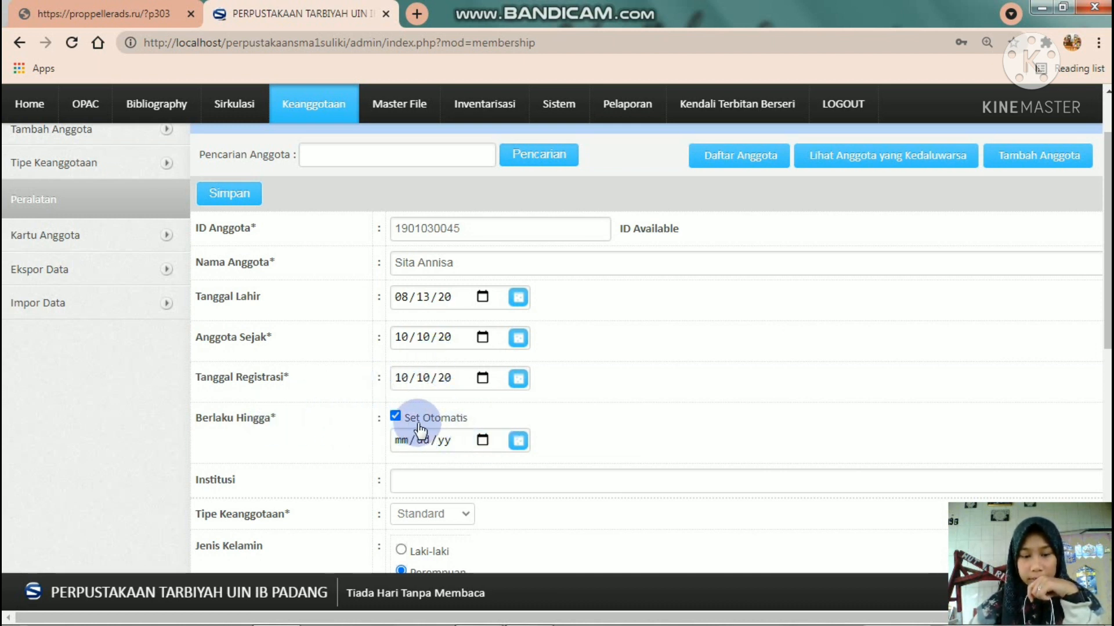
pyautogui.click(407, 482)
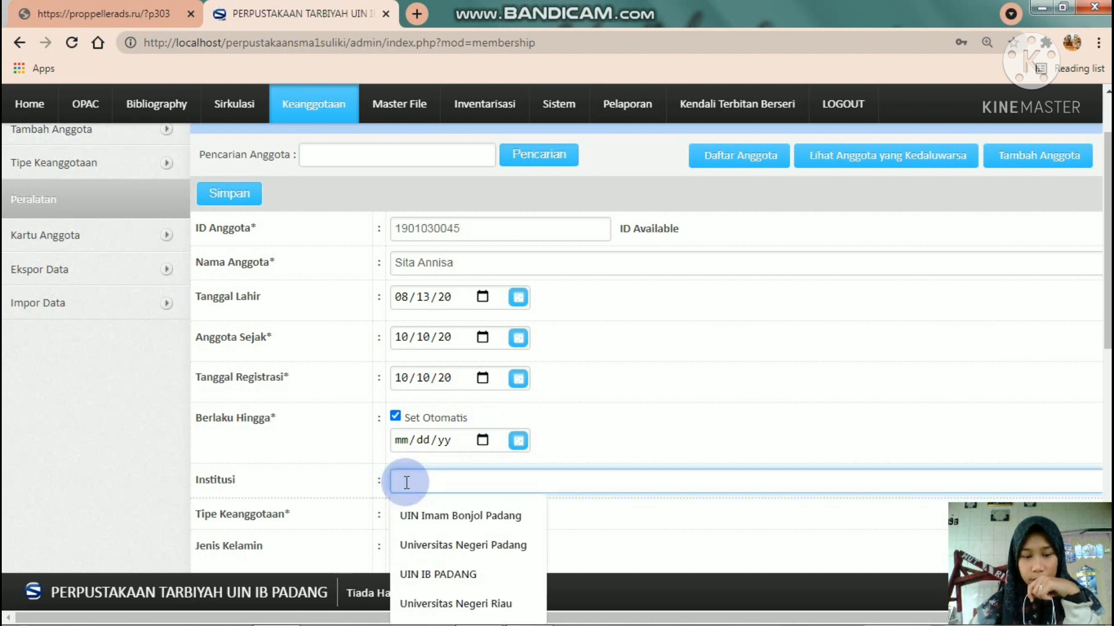
pyautogui.write('ui')
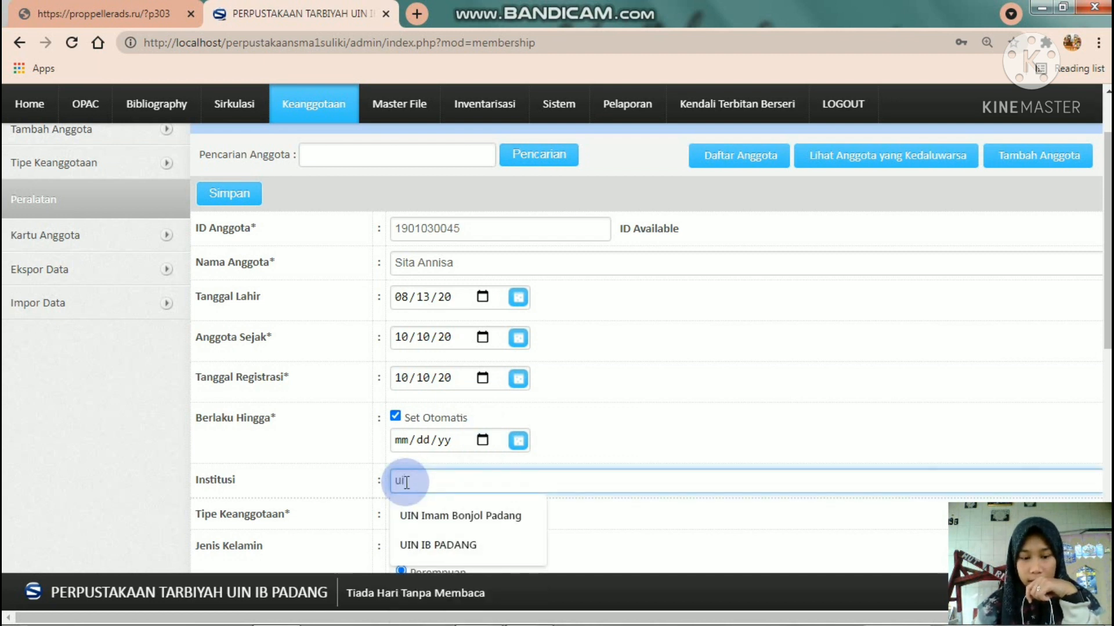
pyautogui.write('n')
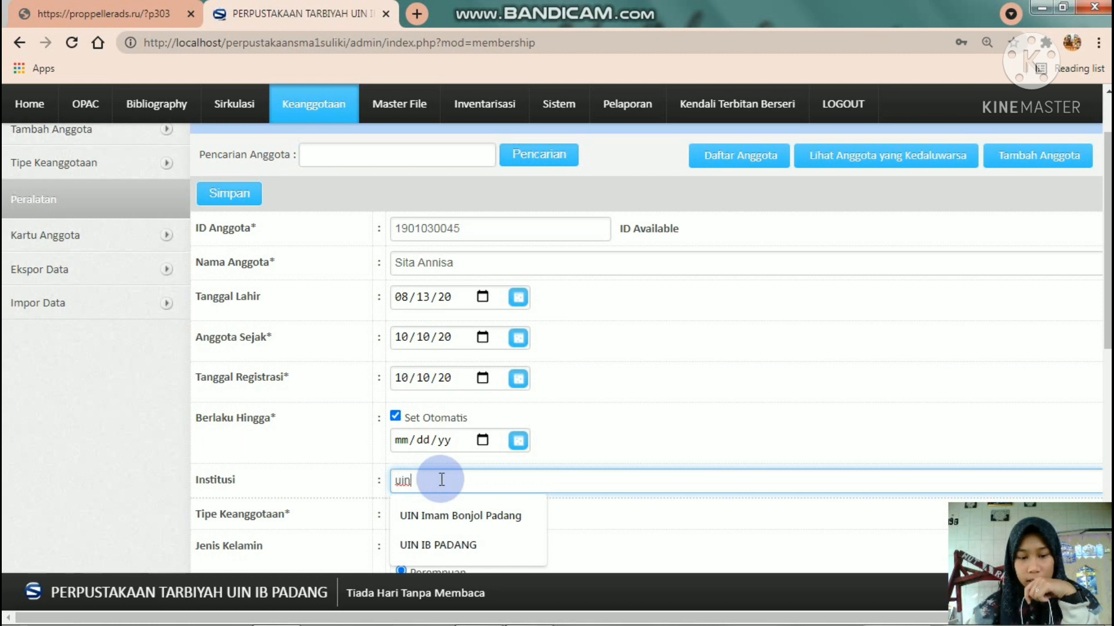
pyautogui.click(458, 515)
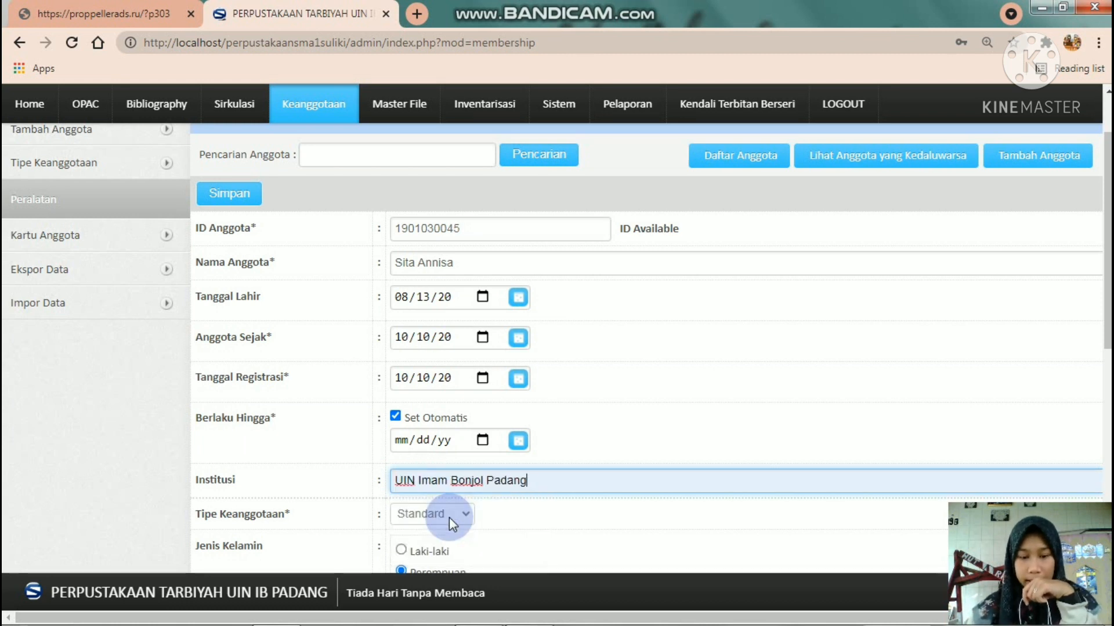
# - Choose Mahasiswa as the Tipe Keanggotaan
pyautogui.scroll(-2, 604, 437)
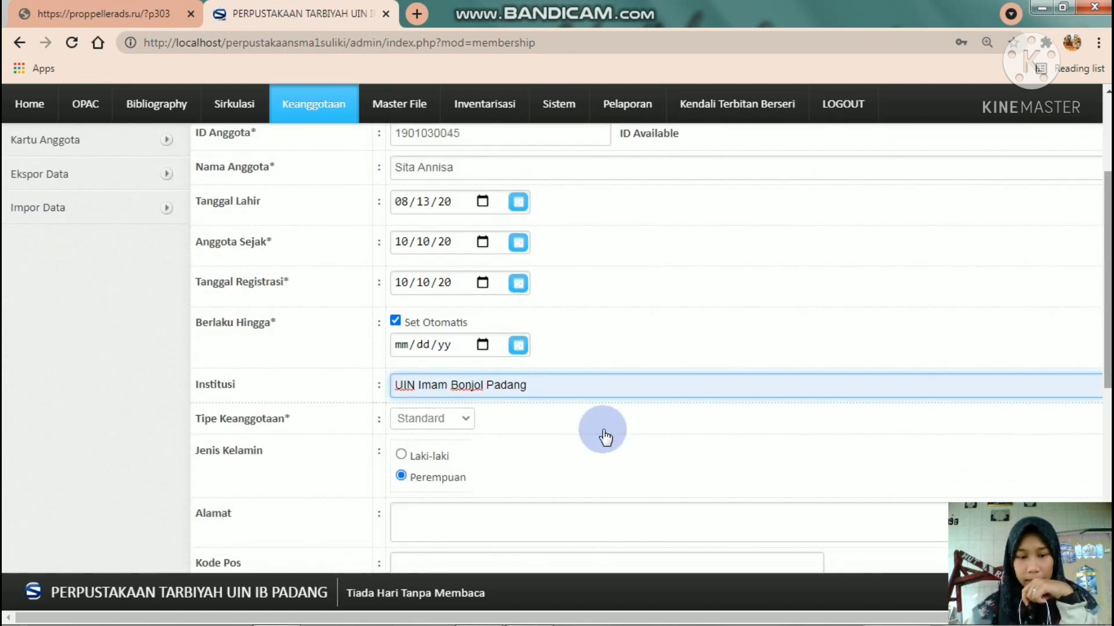
pyautogui.click(458, 419)
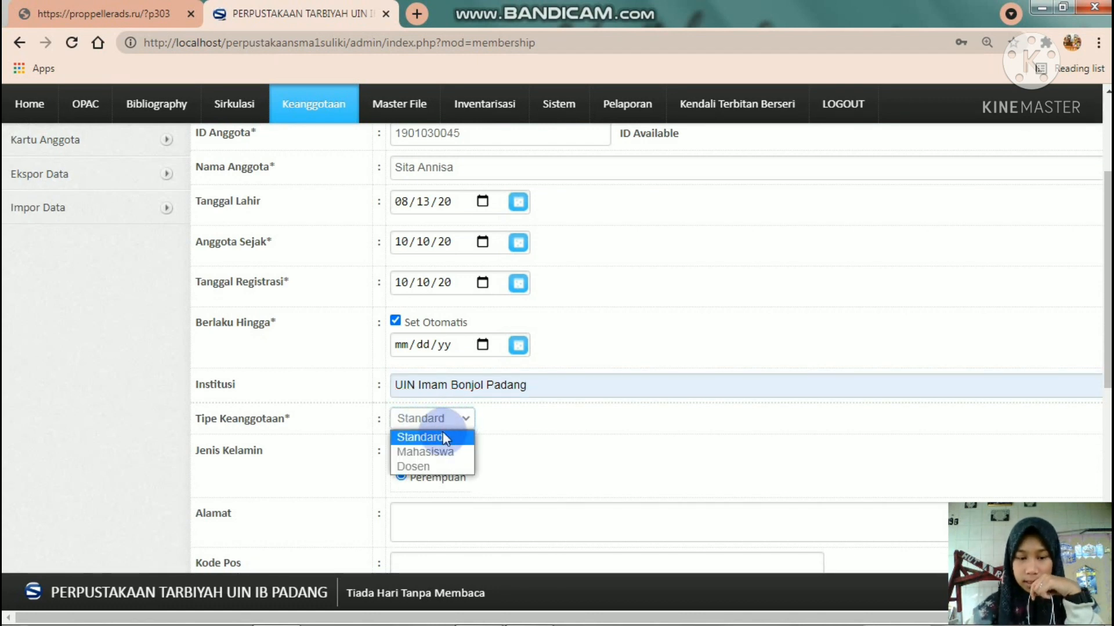
pyautogui.click(434, 452)
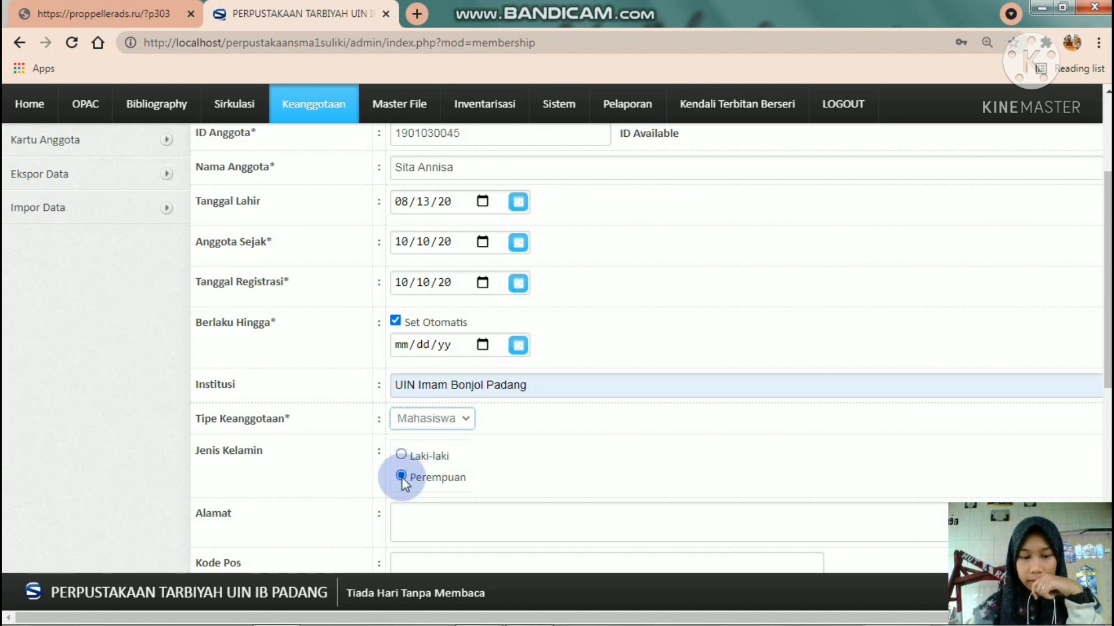
pyautogui.scroll(-3, 939, 368)
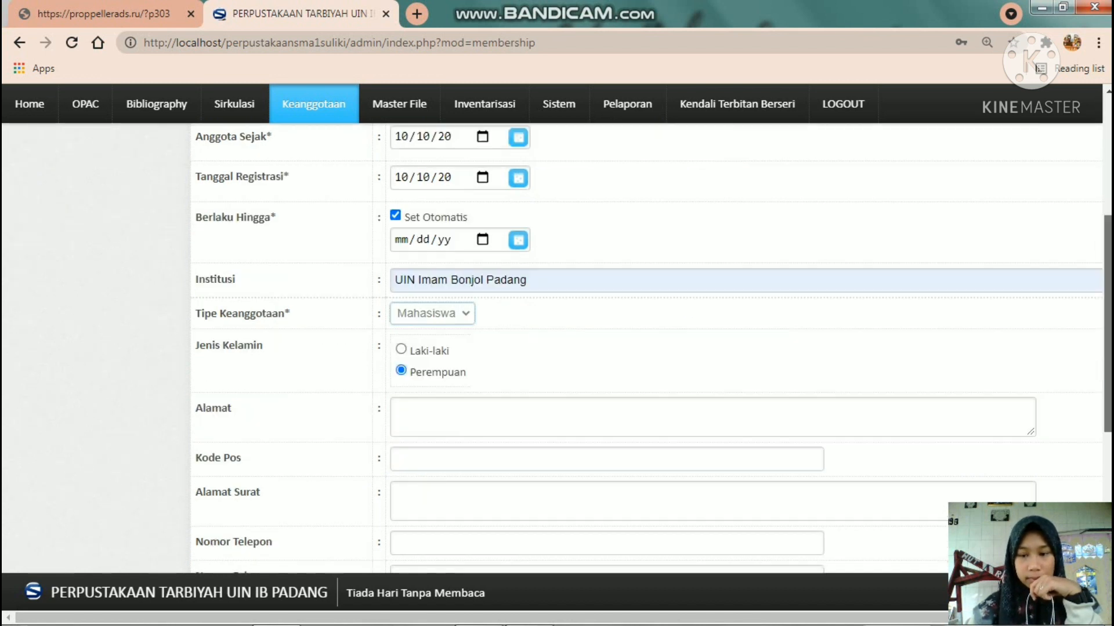
# - Enter the member's home address in Alamat and pick the postal code from autocomplete
pyautogui.click(418, 325)
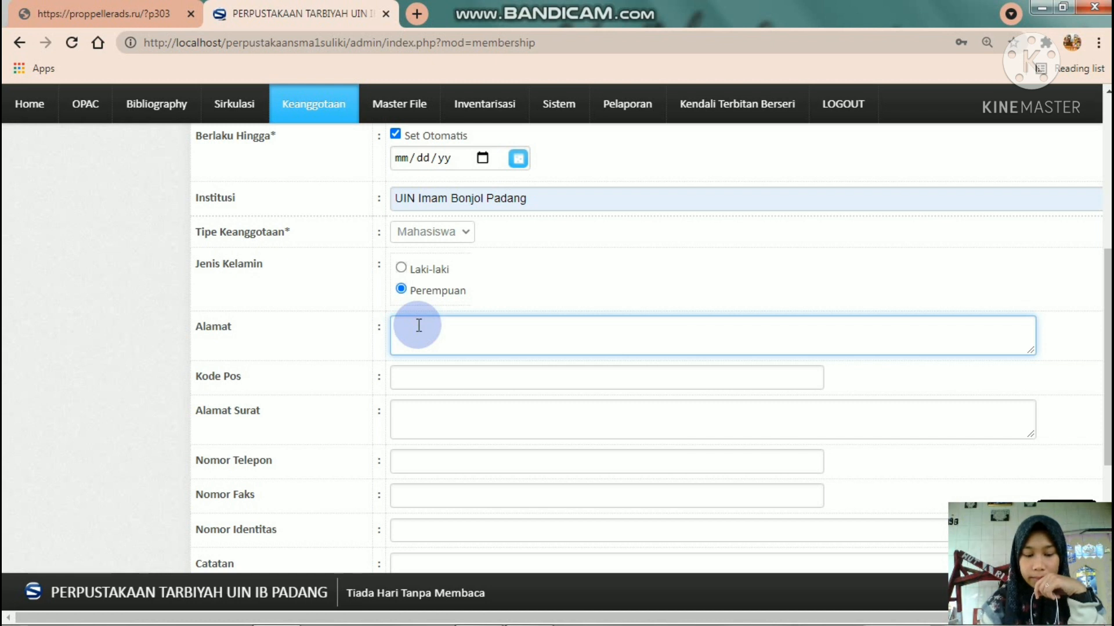
pyautogui.write('pa')
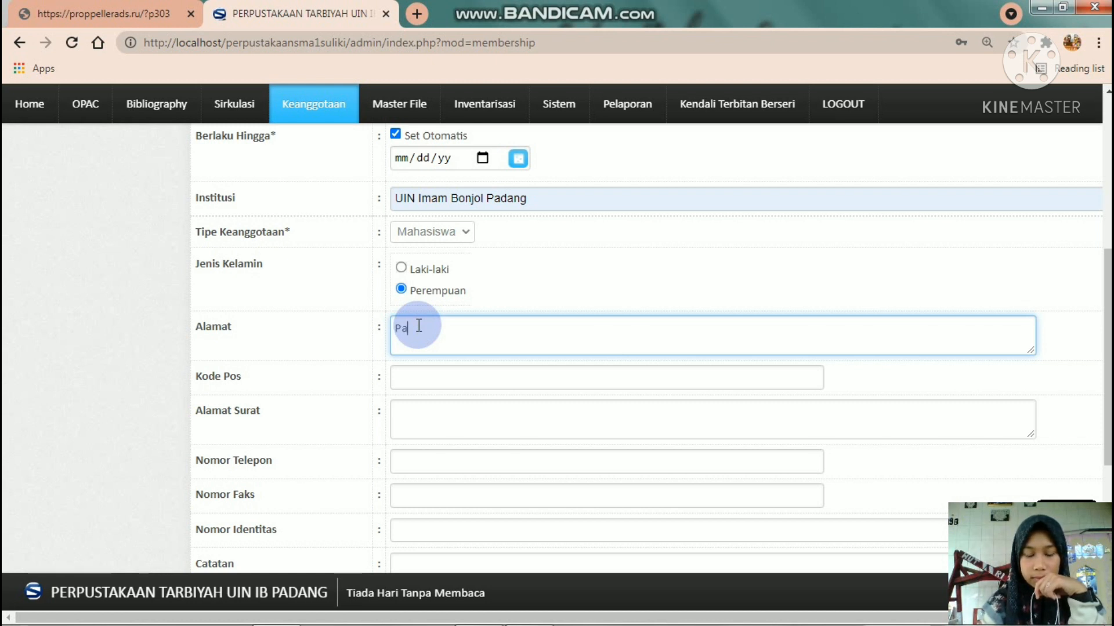
pyautogui.write('yakum')
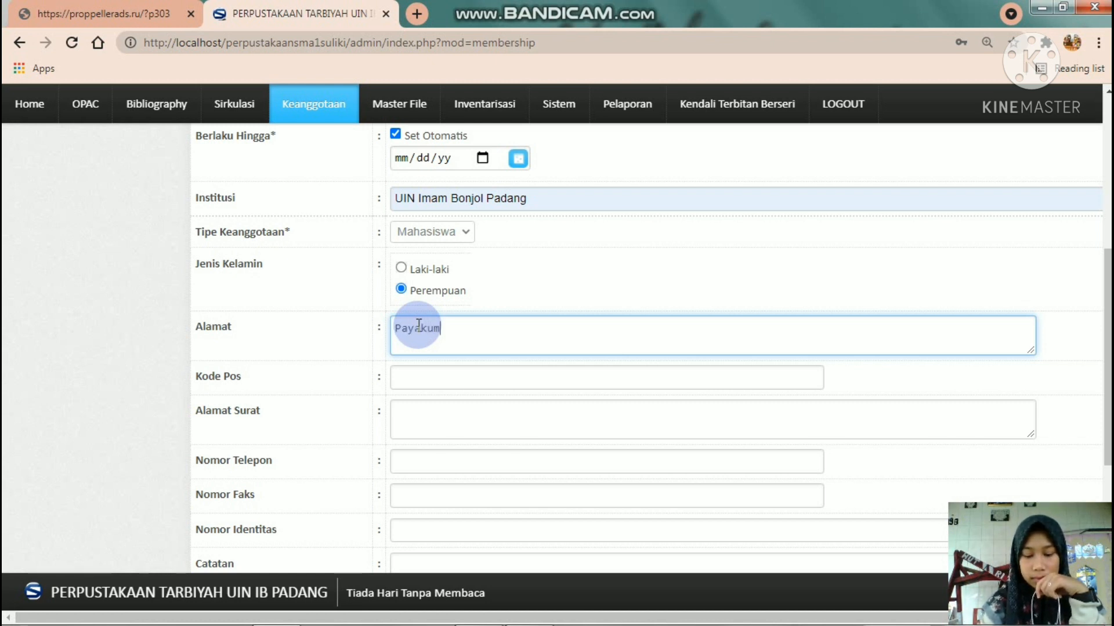
pyautogui.write('buh')
pyautogui.click(404, 374)
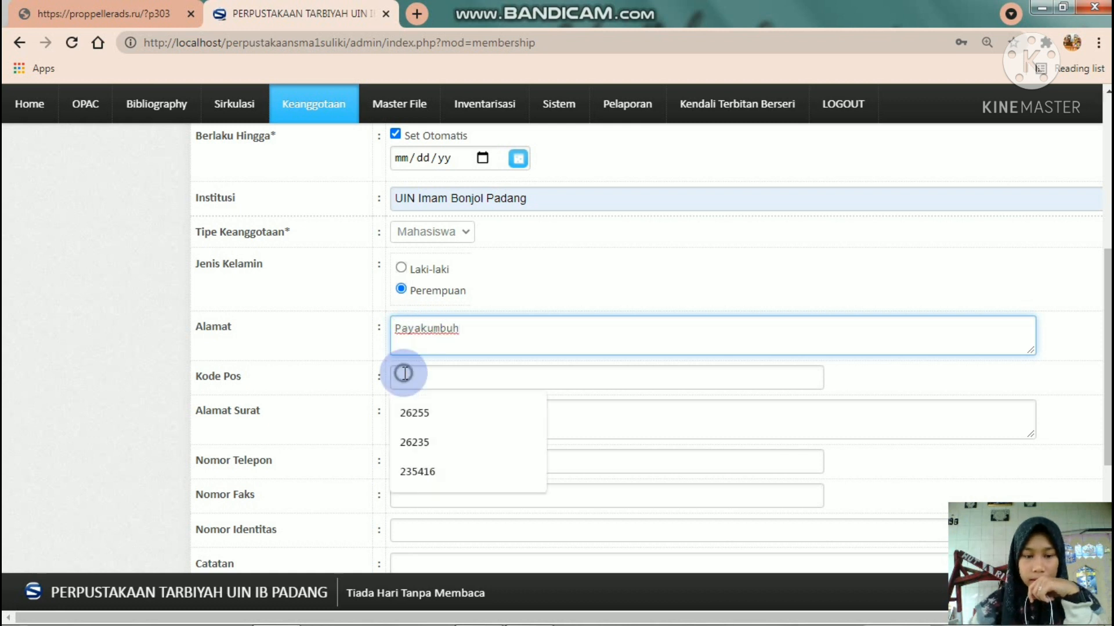
pyautogui.write('262')
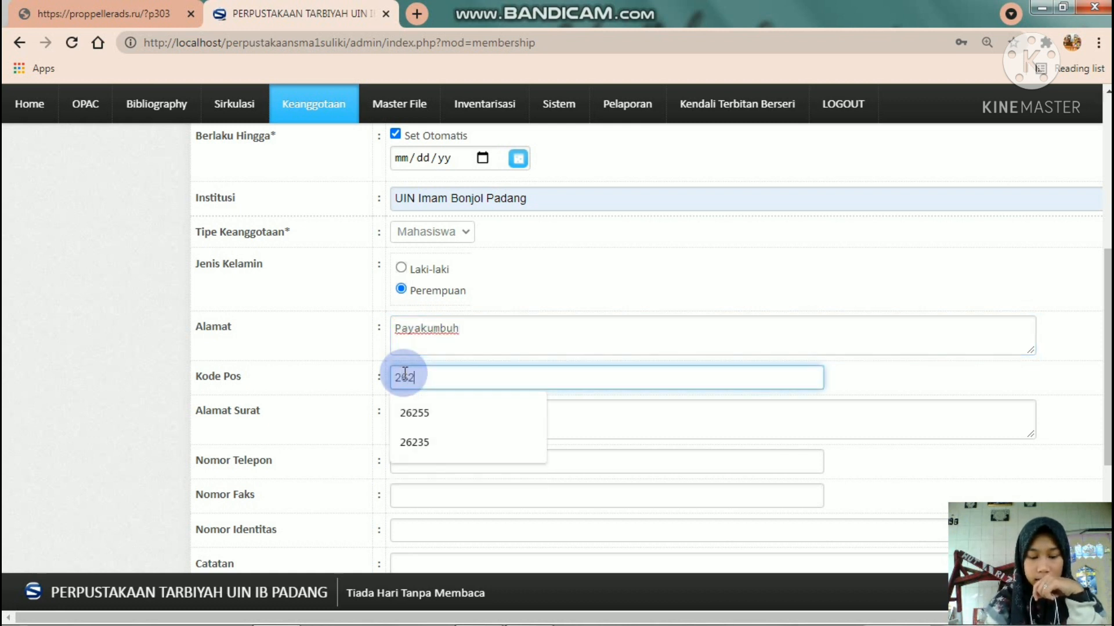
pyautogui.press('Down')
pyautogui.press('Return')
pyautogui.click(418, 413)
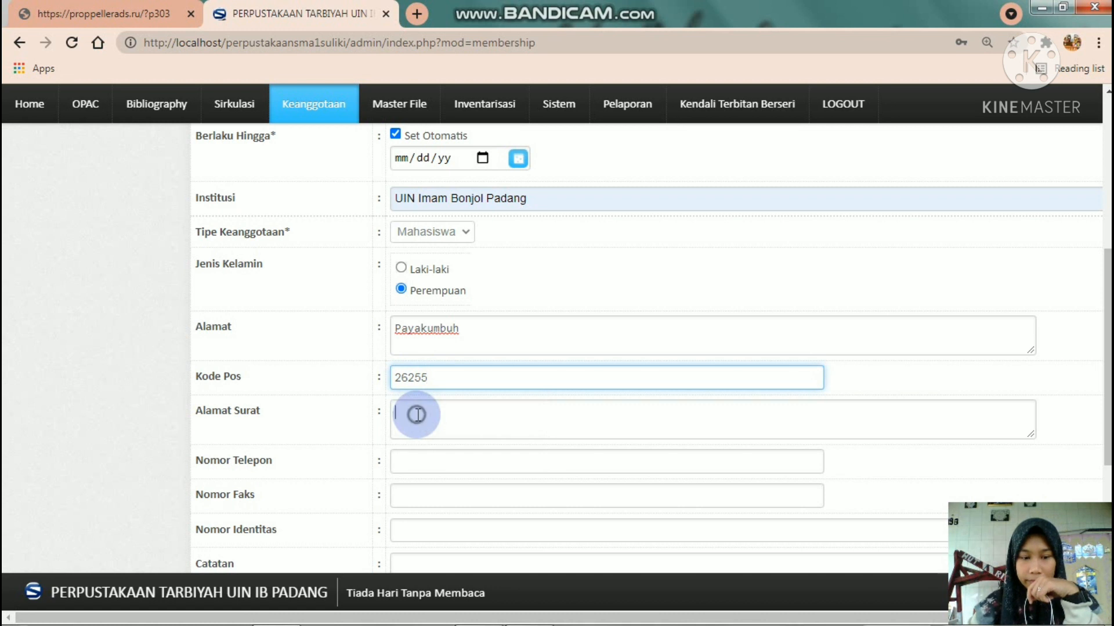
# - Type the member's phone number into Nomor Telepon
pyautogui.scroll(-2, 964, 293)
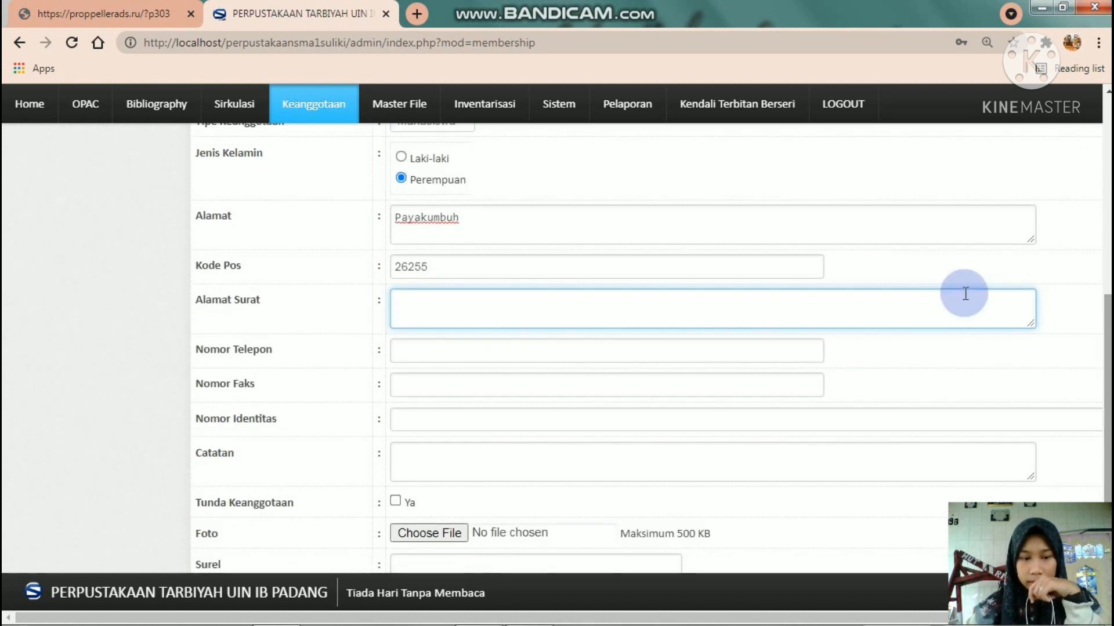
pyautogui.click(449, 347)
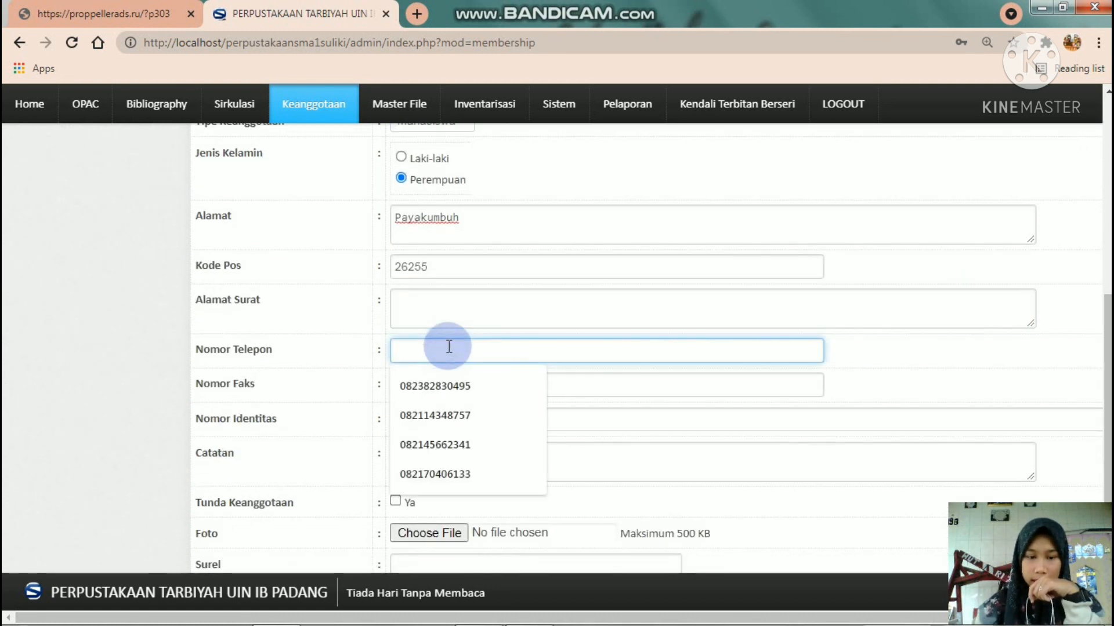
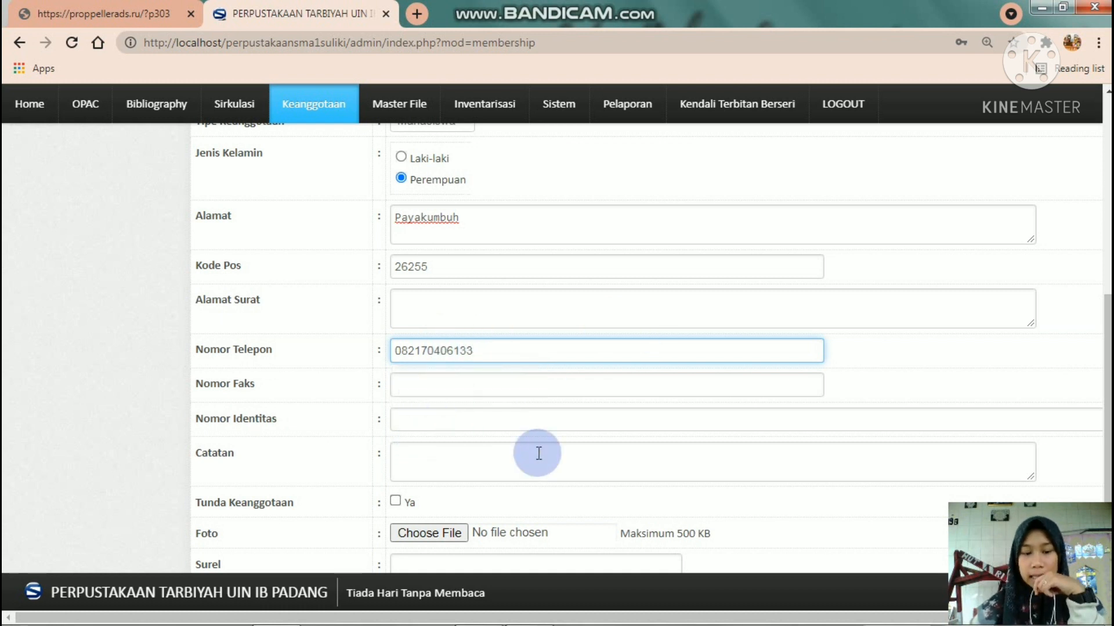
pyautogui.scroll(-3, 644, 348)
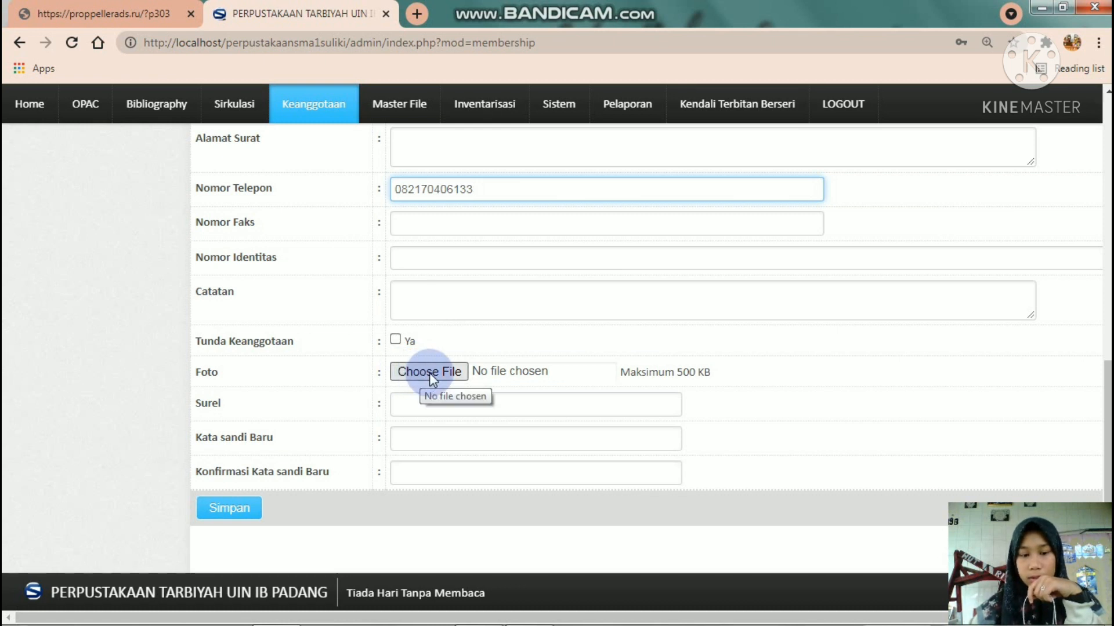
# - Attach the PicsArt_06-…12.24.18.png picture as the new member's Foto
pyautogui.click(430, 375)
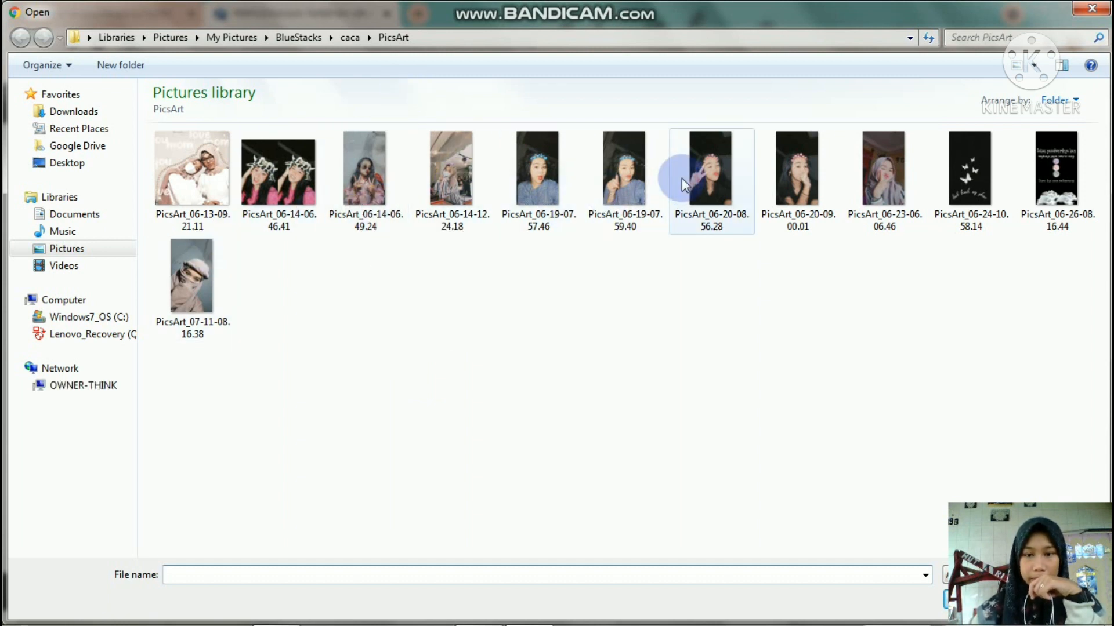
pyautogui.doubleClick(450, 183)
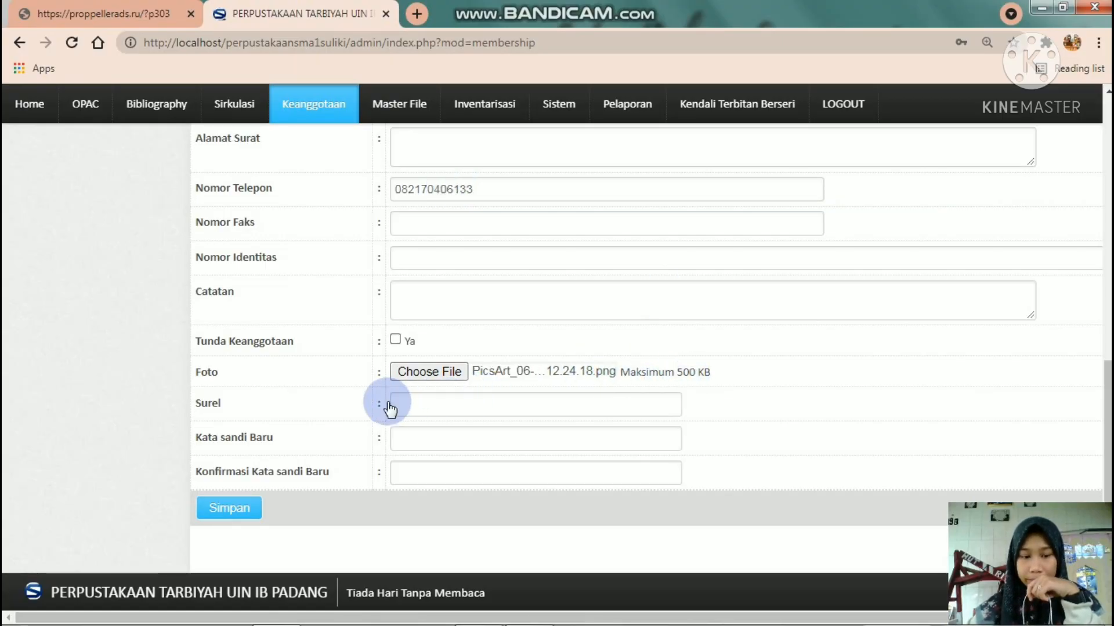
# - Fill the Surel field with the member's e-mail address from the autocomplete suggestion
pyautogui.click(413, 407)
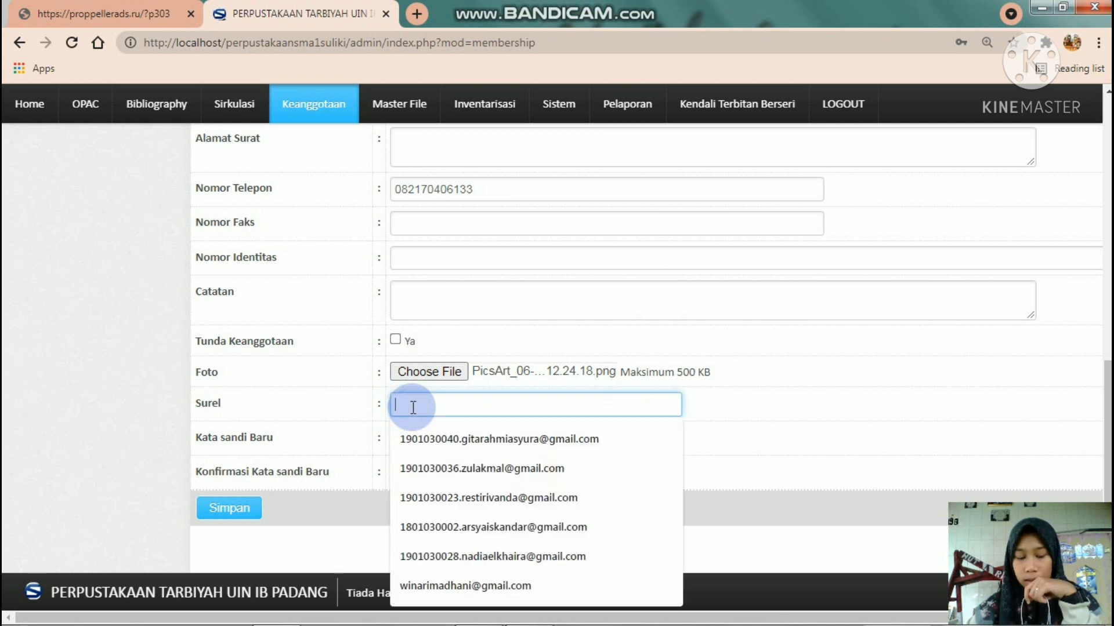
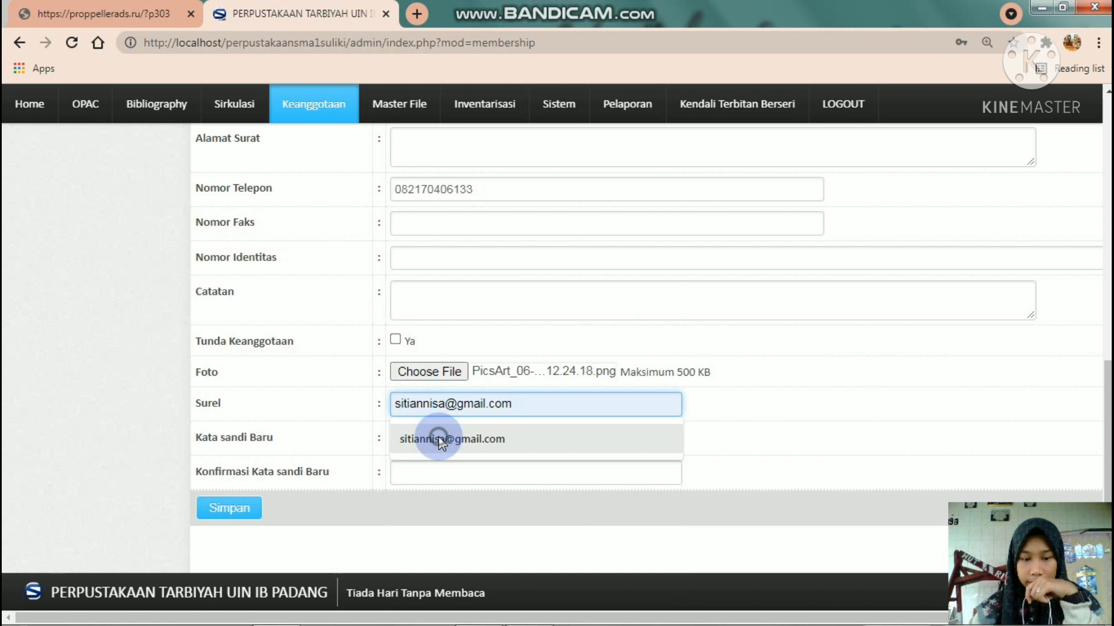
pyautogui.click(439, 440)
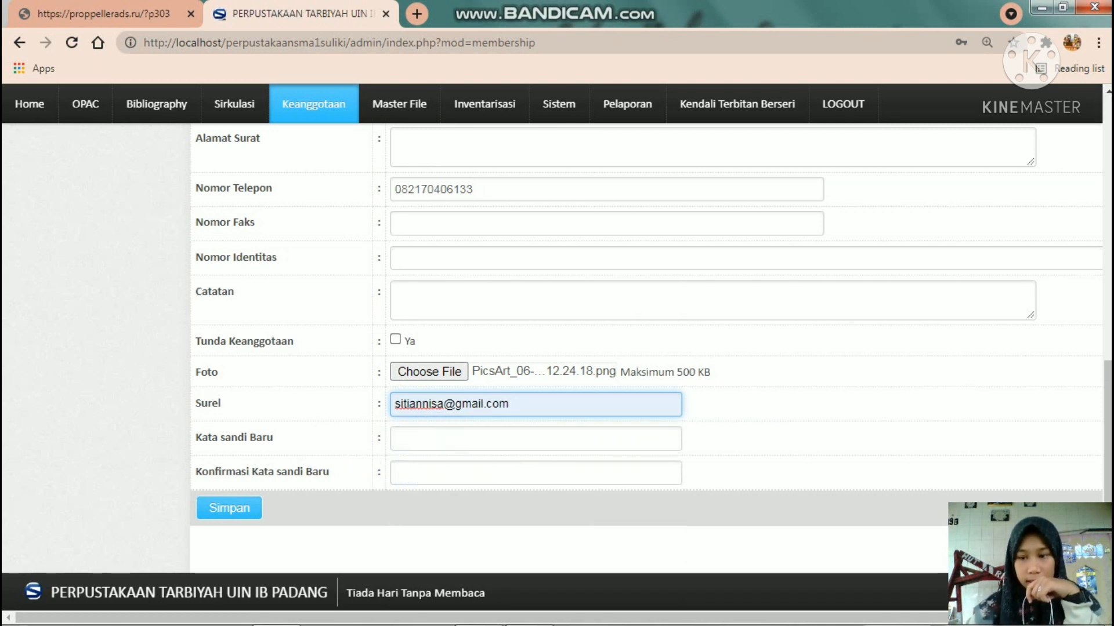
pyautogui.scroll(-1, 1108, 430)
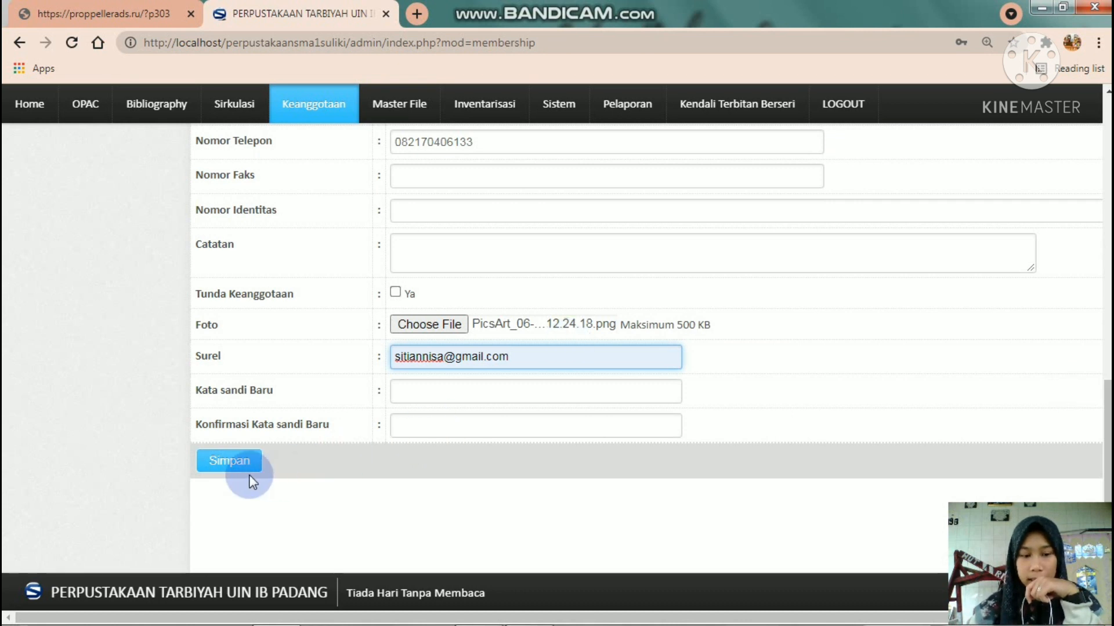
# - Save the member record, dismiss both alerts, and scroll the Keanggotaan list to the new row
pyautogui.click(231, 464)
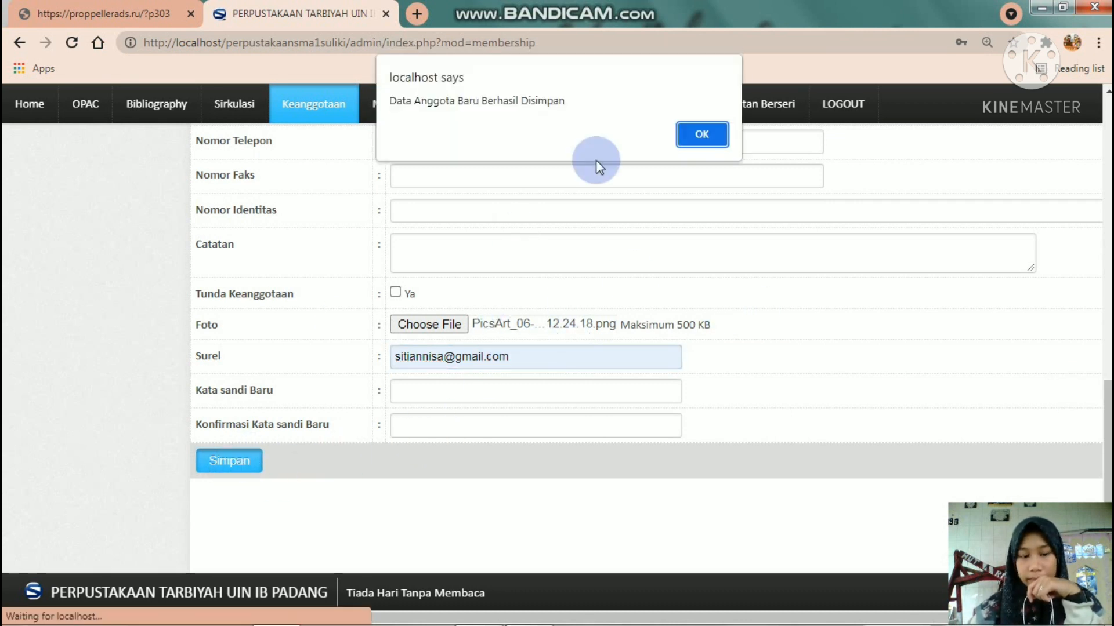
pyautogui.click(703, 134)
pyautogui.click(703, 134)
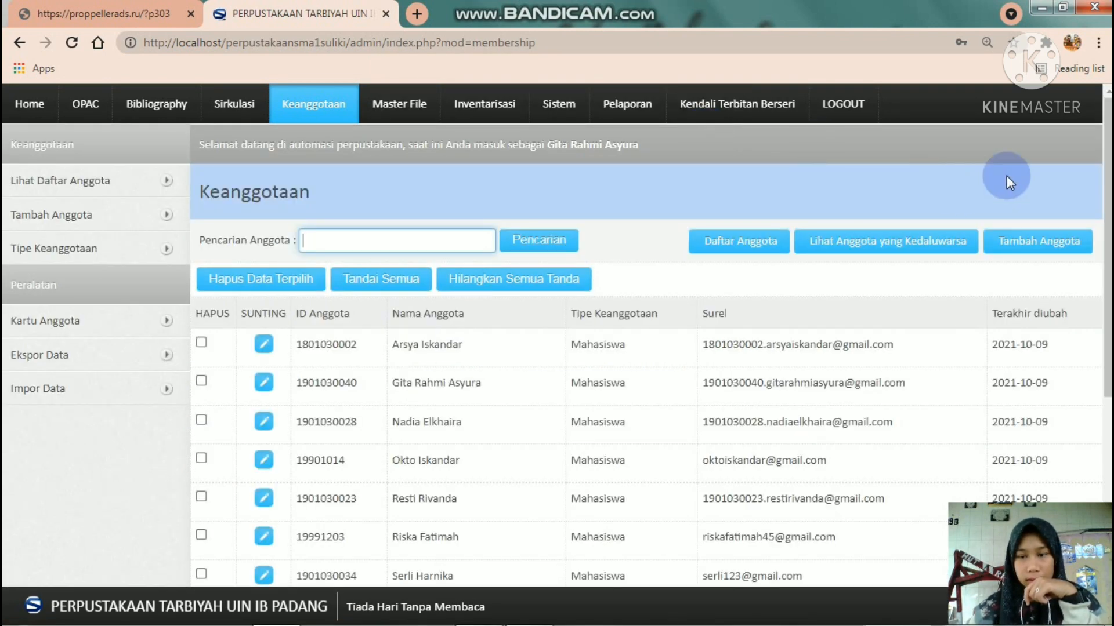
pyautogui.moveTo(1108, 191); pyautogui.dragTo(1108, 266)
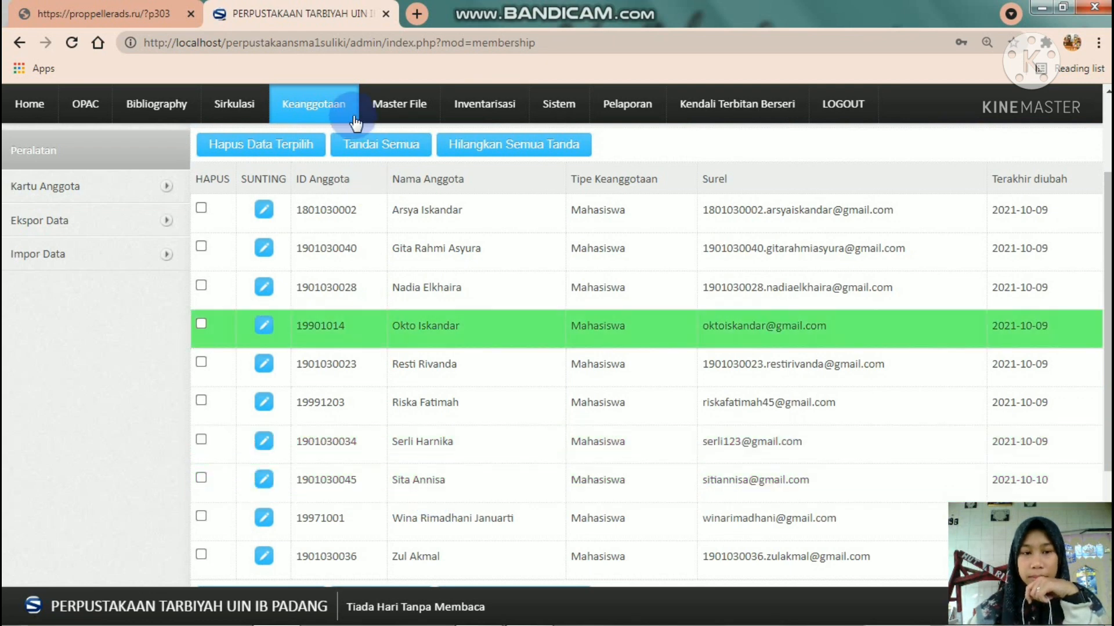
# - Open the localhost SLiMS Visitor Counter page in a new Chrome tab
pyautogui.click(419, 16)
pyautogui.click(405, 38)
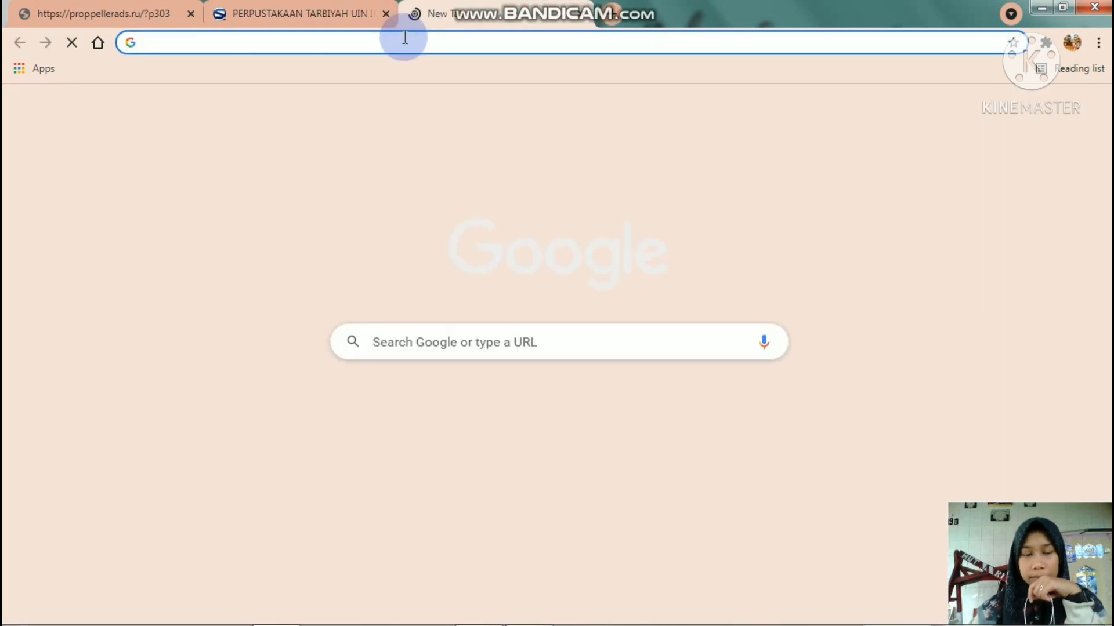
pyautogui.click(404, 38)
pyautogui.write('loca')
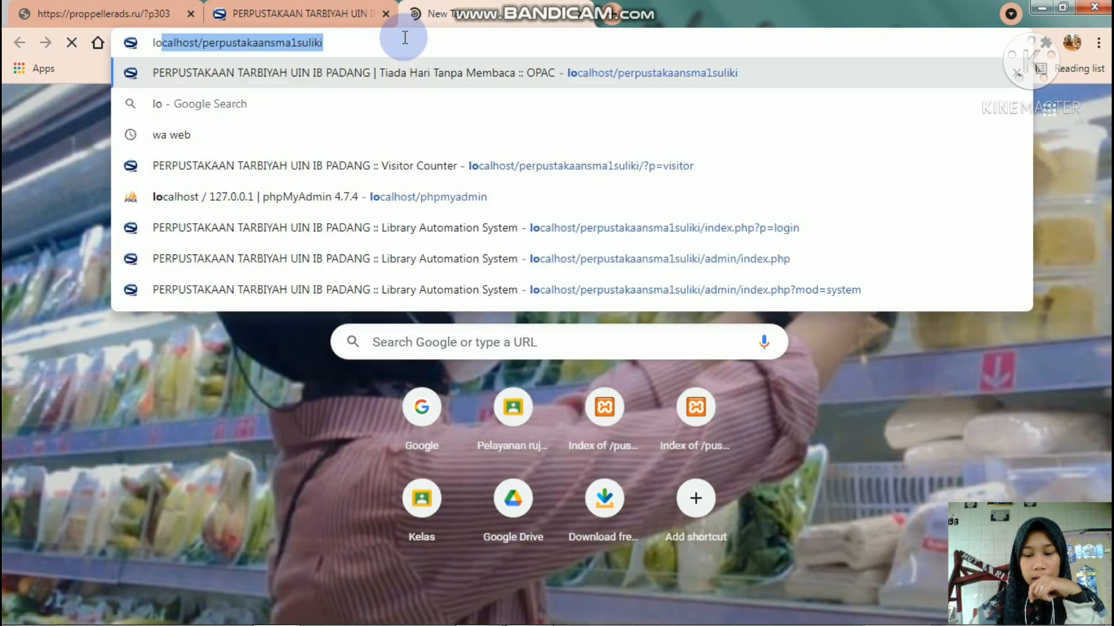
pyautogui.write('lho')
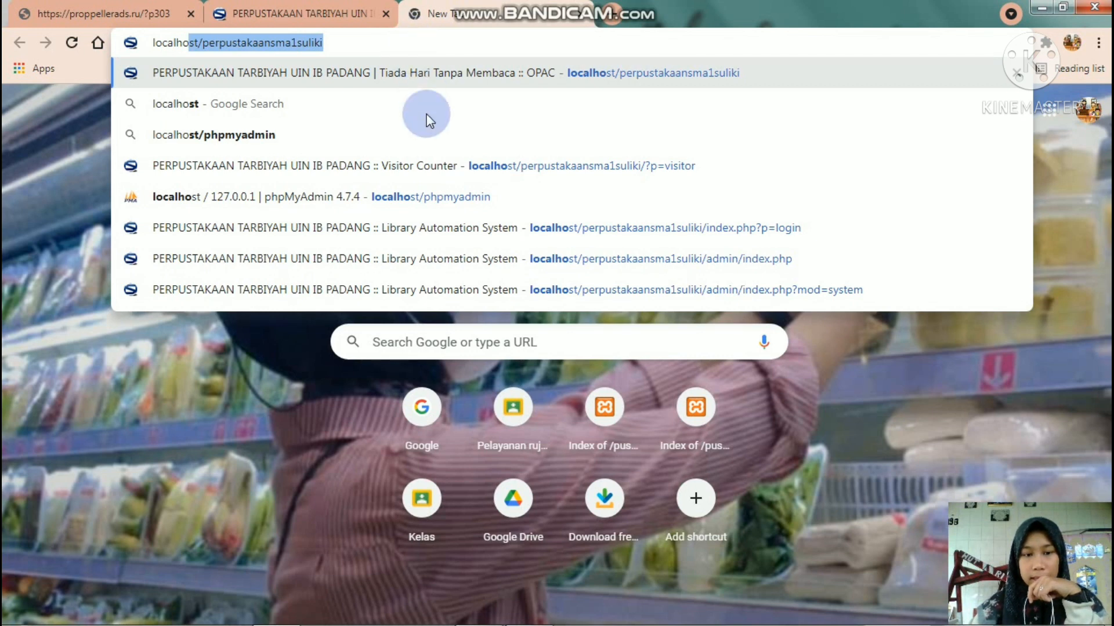
pyautogui.click(419, 165)
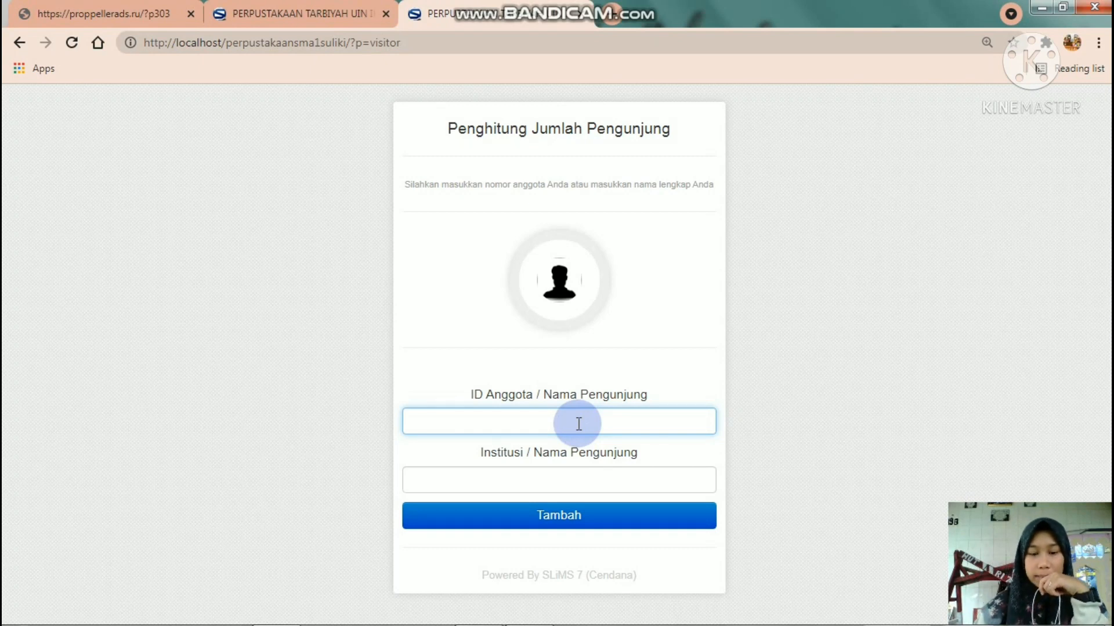
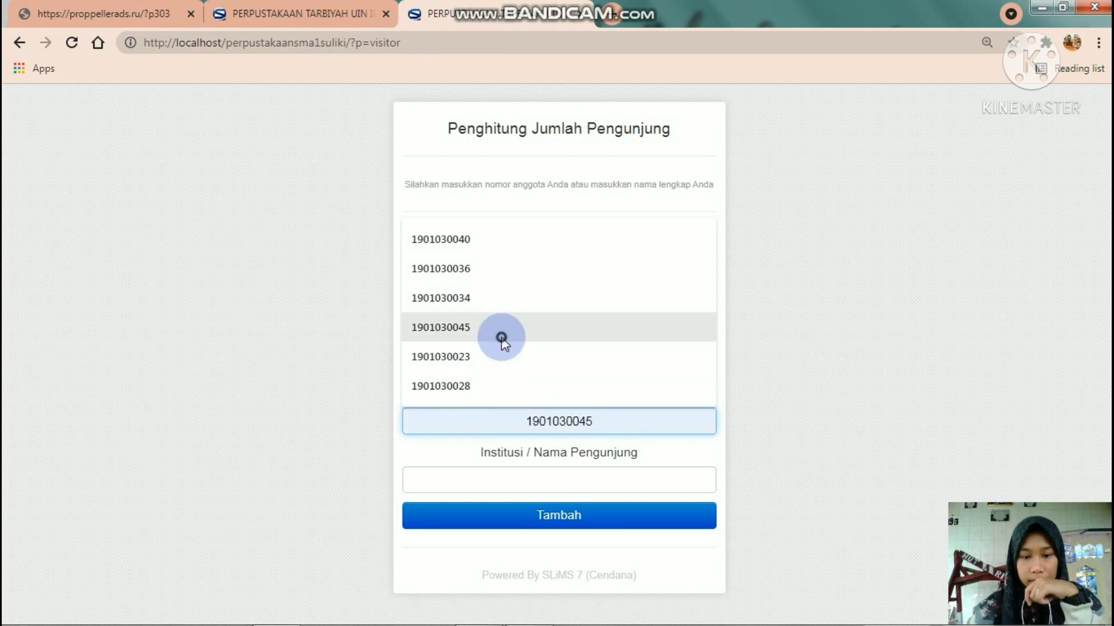
# - Check in the new member with their member ID in both ID Anggota and Institusi
pyautogui.click(501, 335)
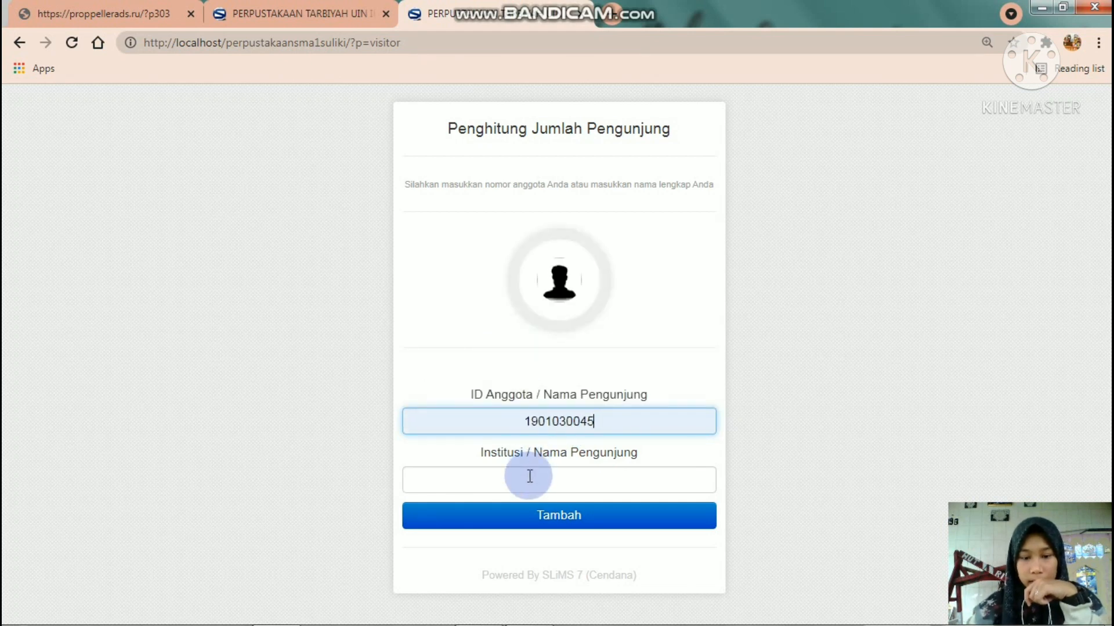
pyautogui.click(529, 476)
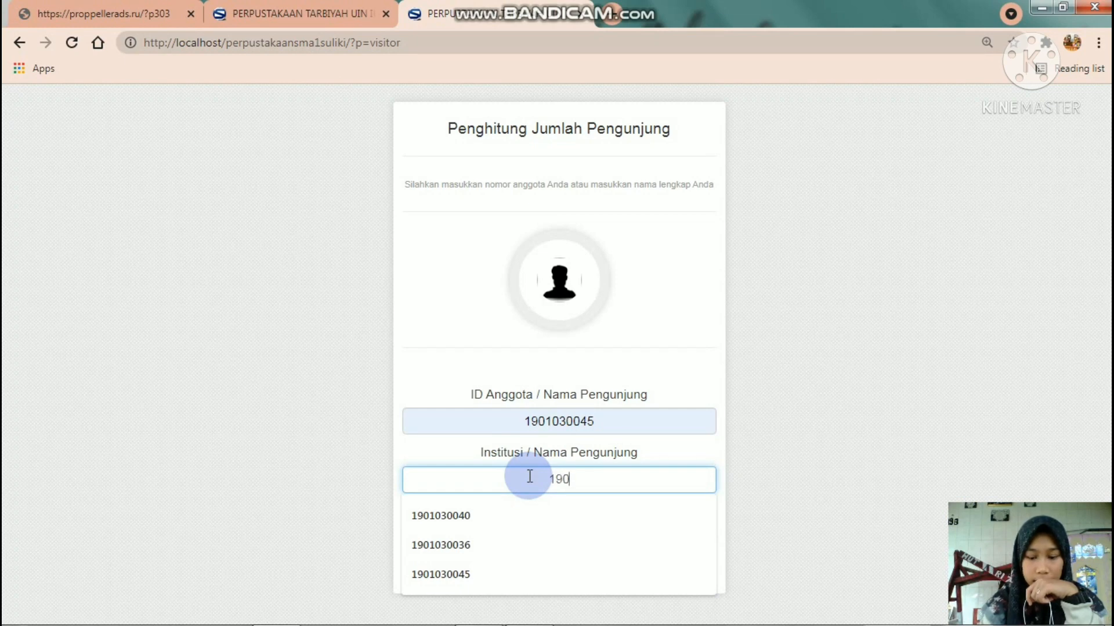
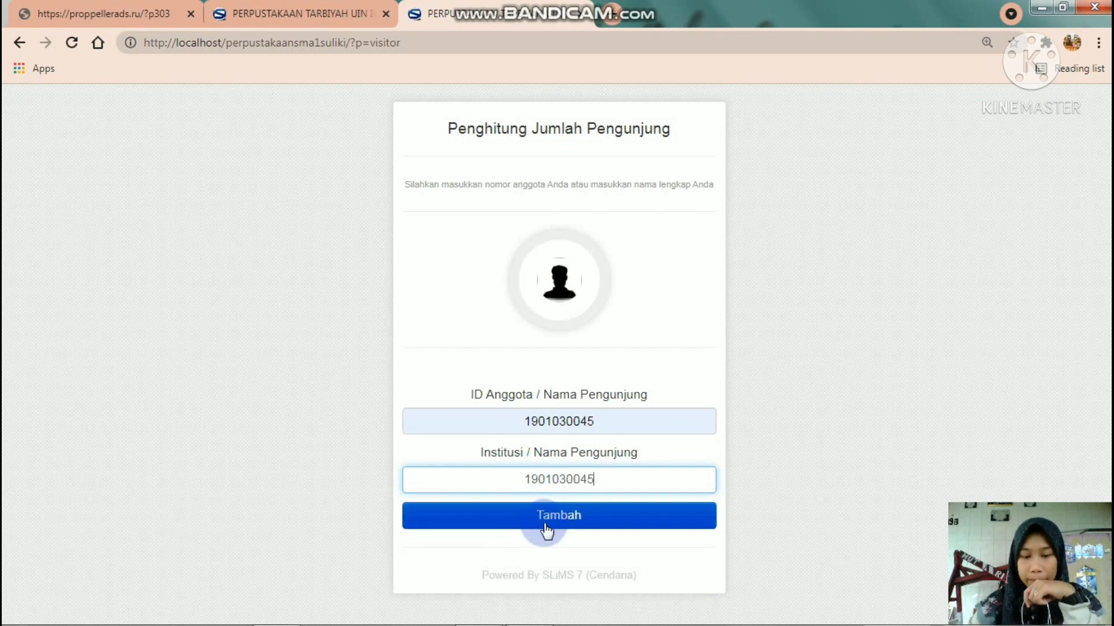
pyautogui.click(545, 524)
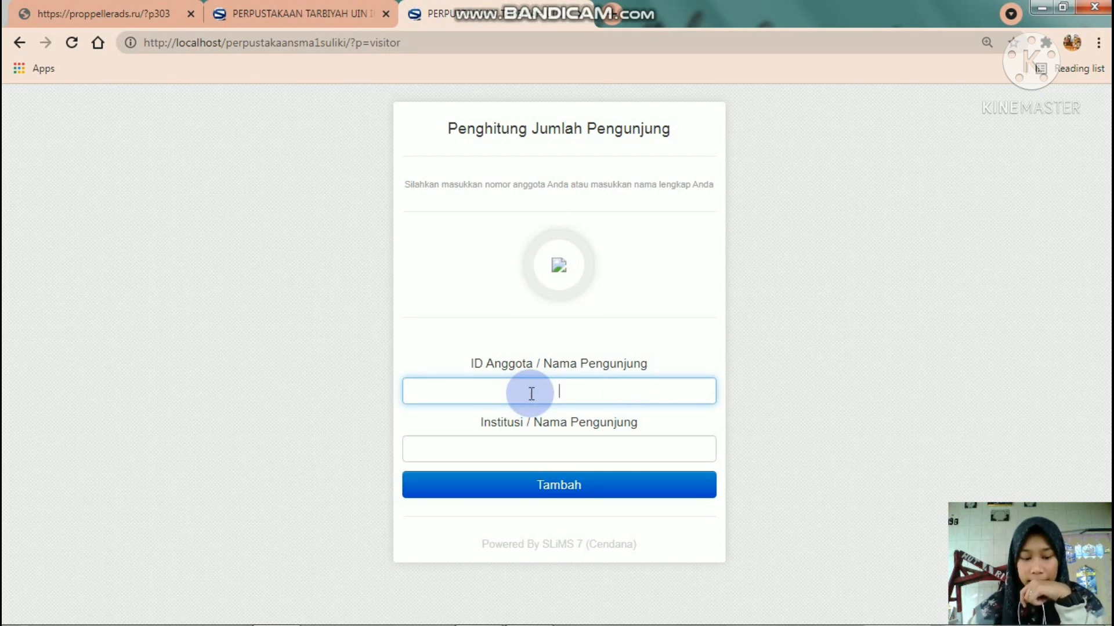
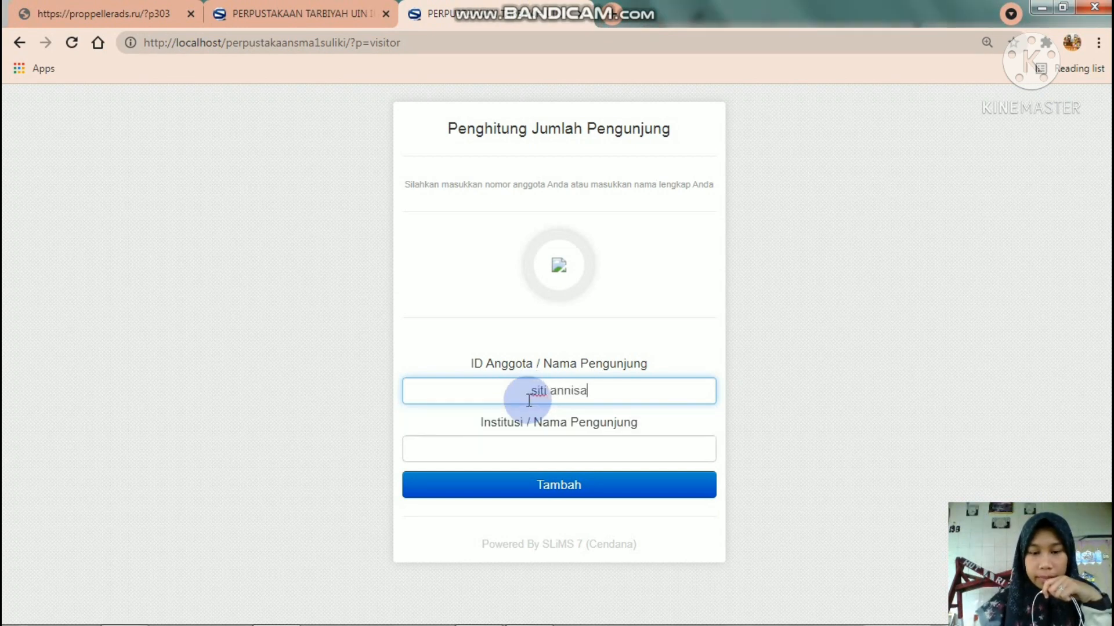
# - Check in a visitor using their full name in both ID Anggota and Institusi
pyautogui.click(537, 445)
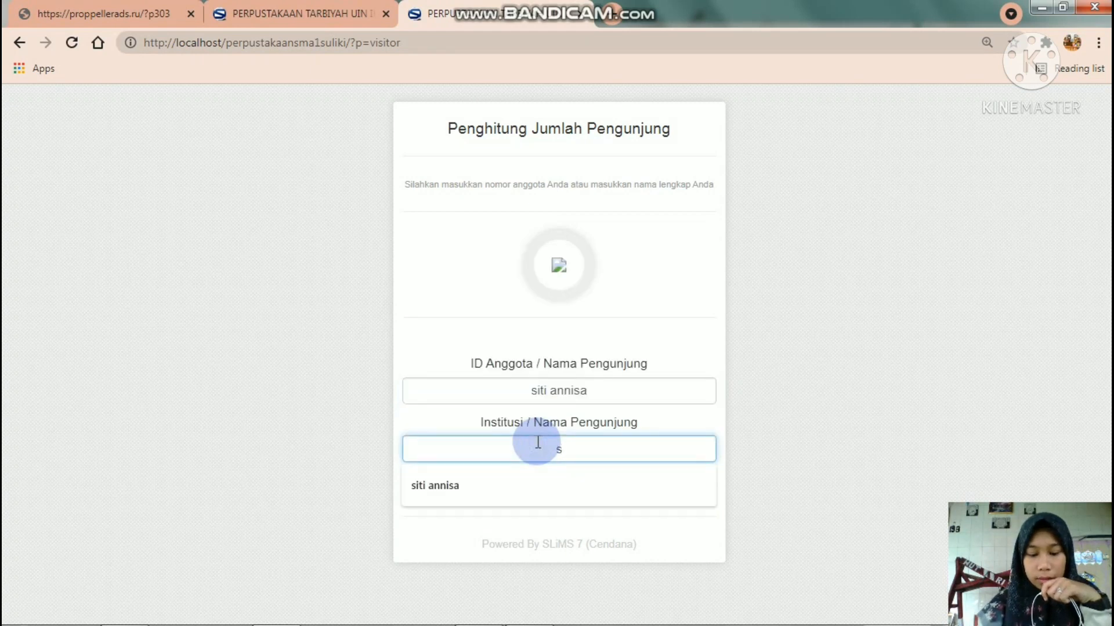
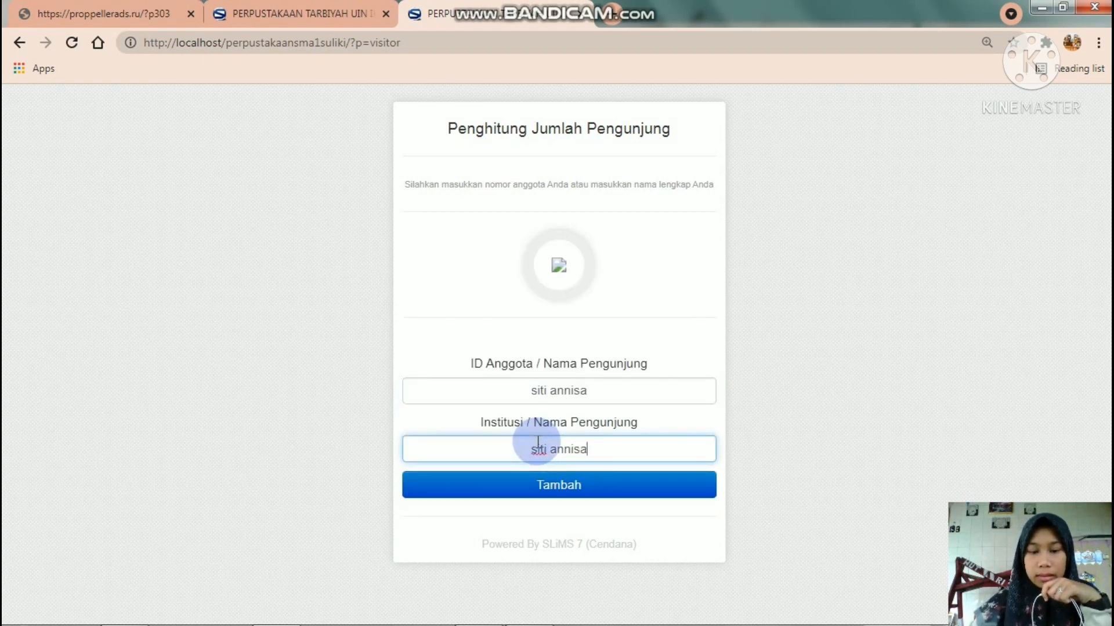
pyautogui.click(530, 488)
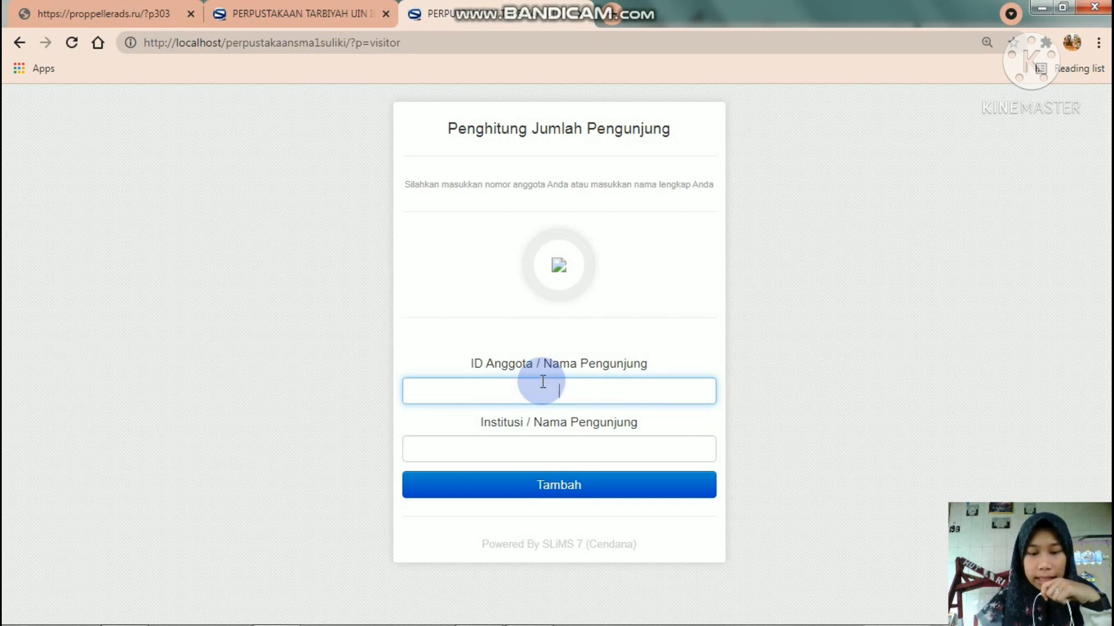
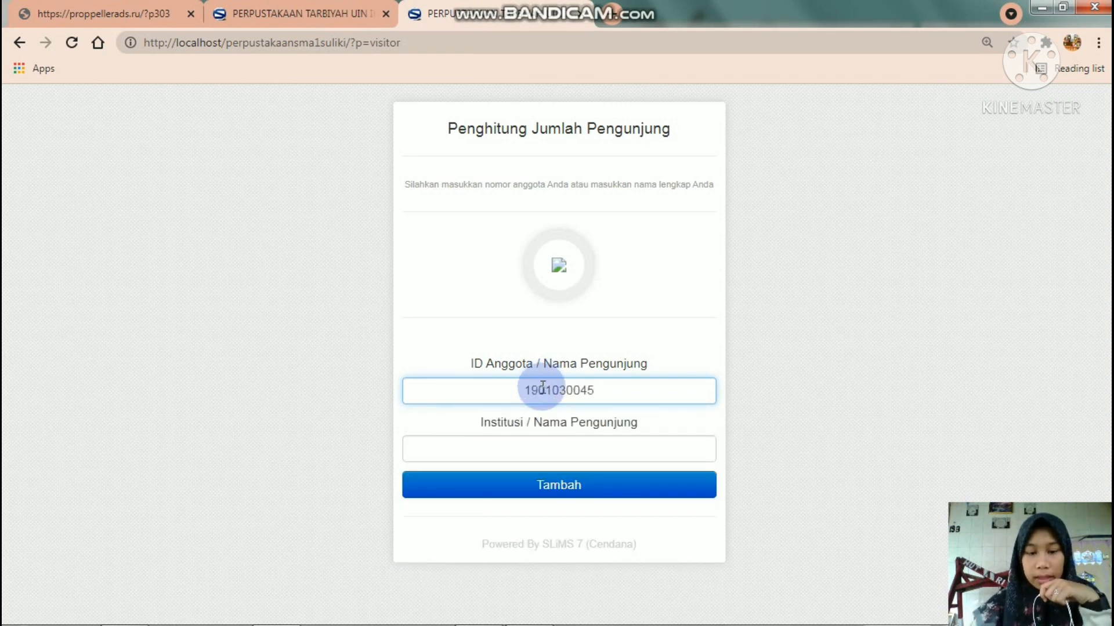
# - Check in a visitor with the member ID in ID Anggota and their full name as Institusi
pyautogui.click(526, 443)
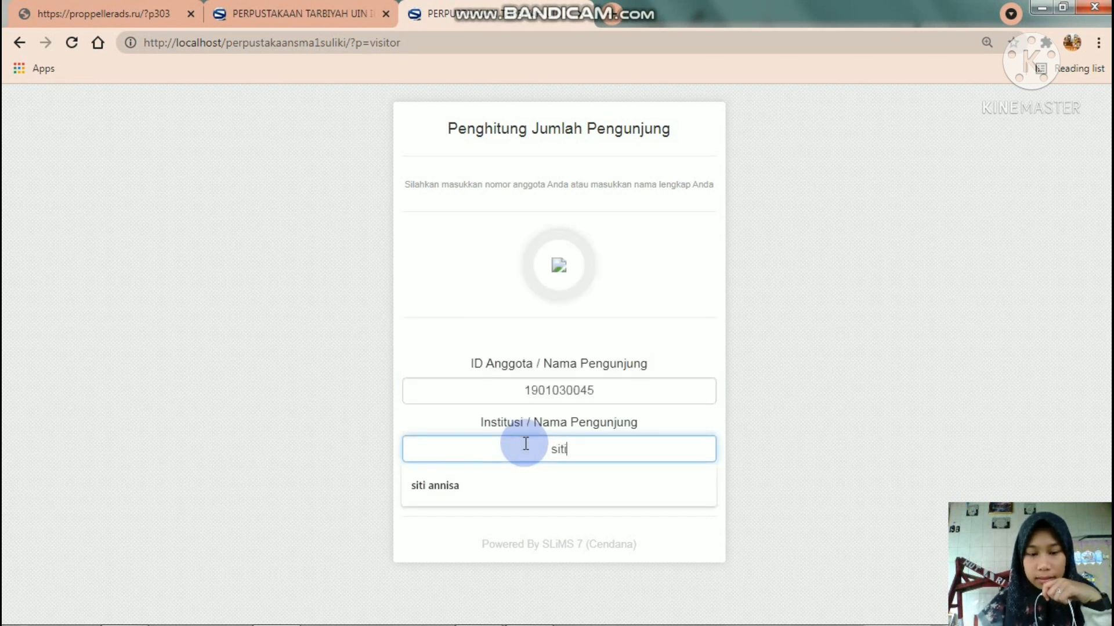
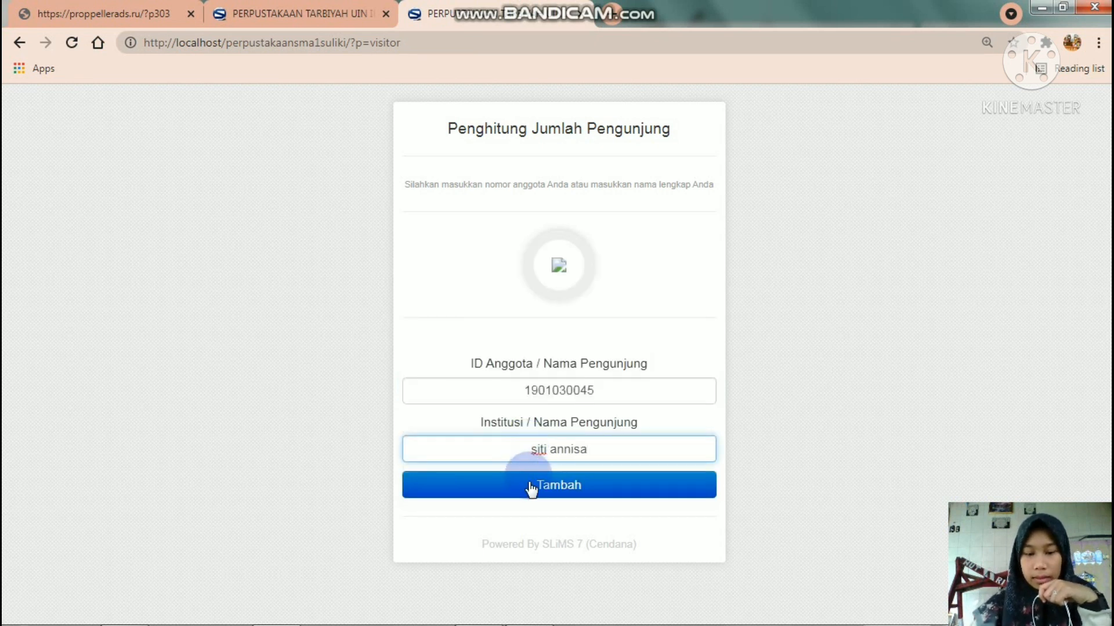
pyautogui.click(528, 488)
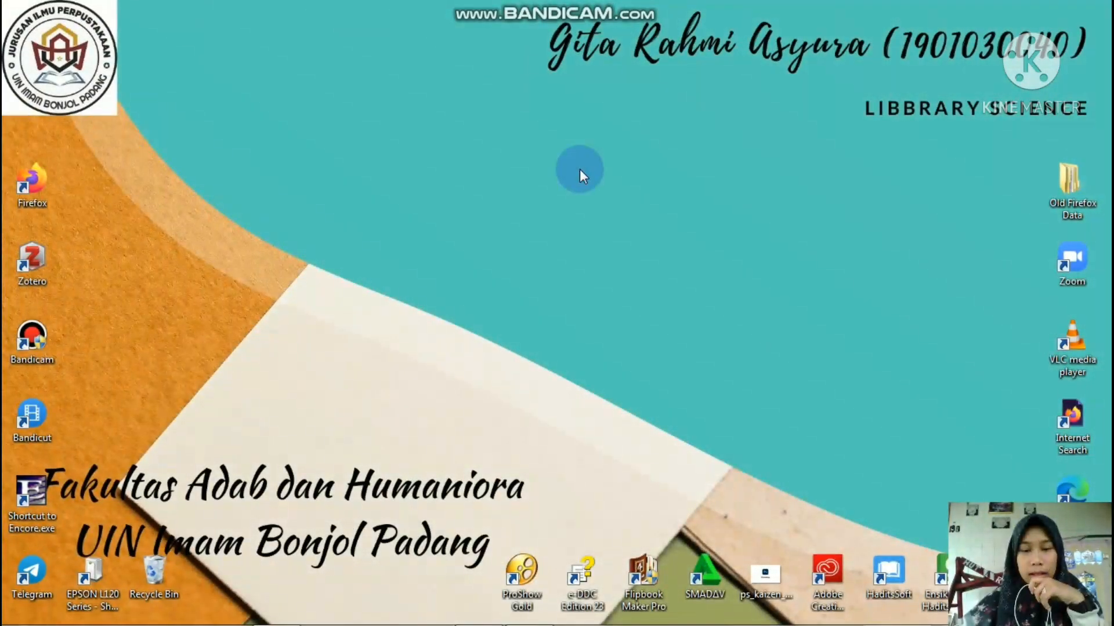
# - Refresh the Windows desktop from its right-click menu
pyautogui.rightClick(580, 170)
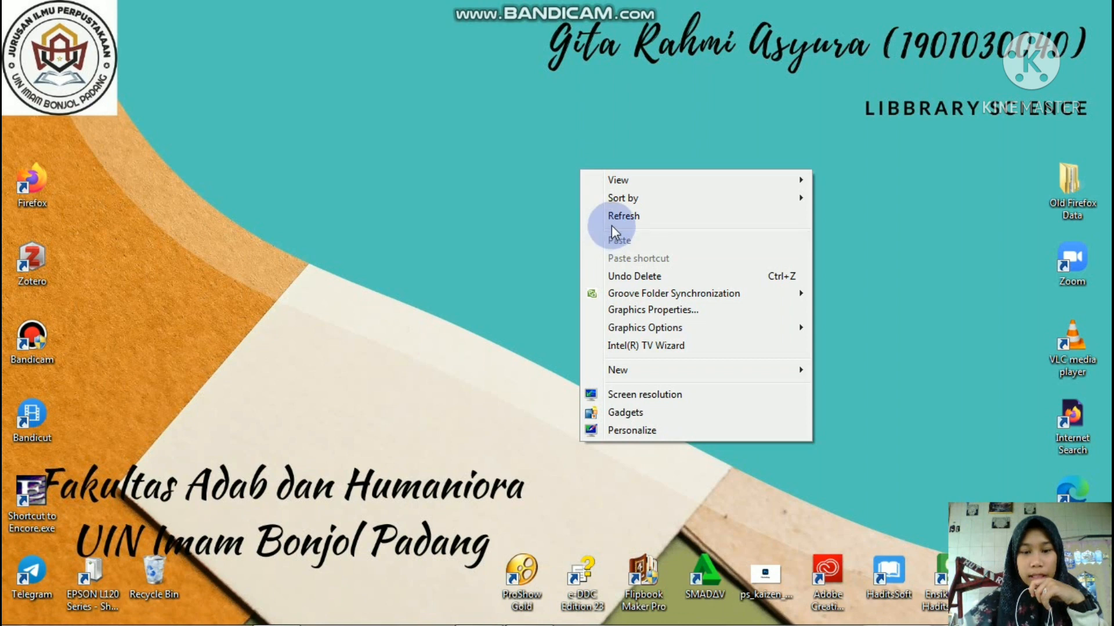
pyautogui.click(618, 221)
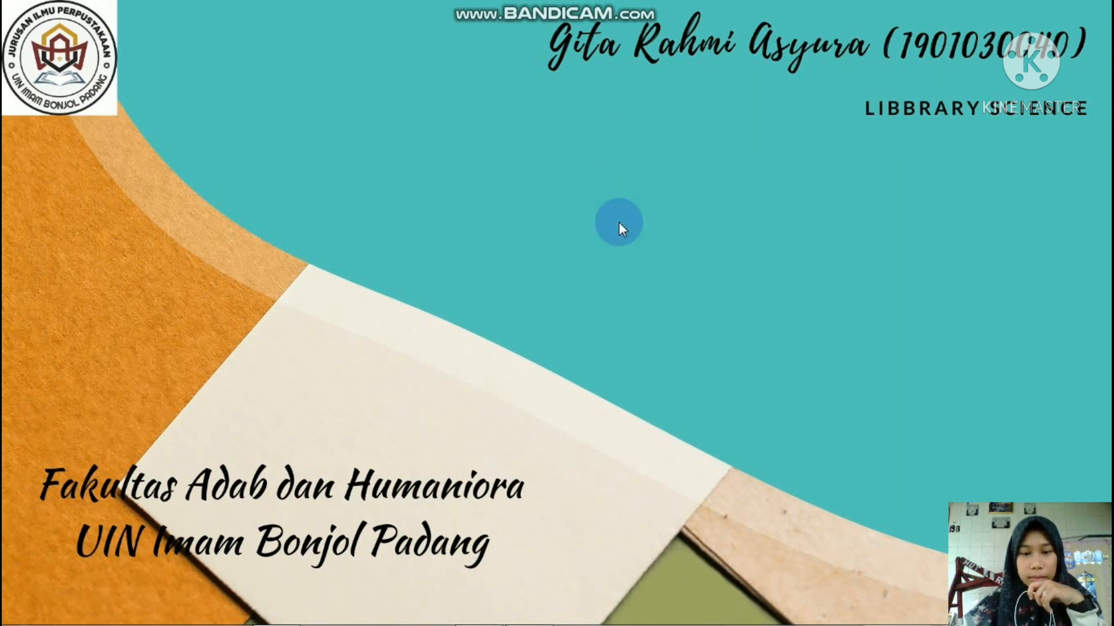